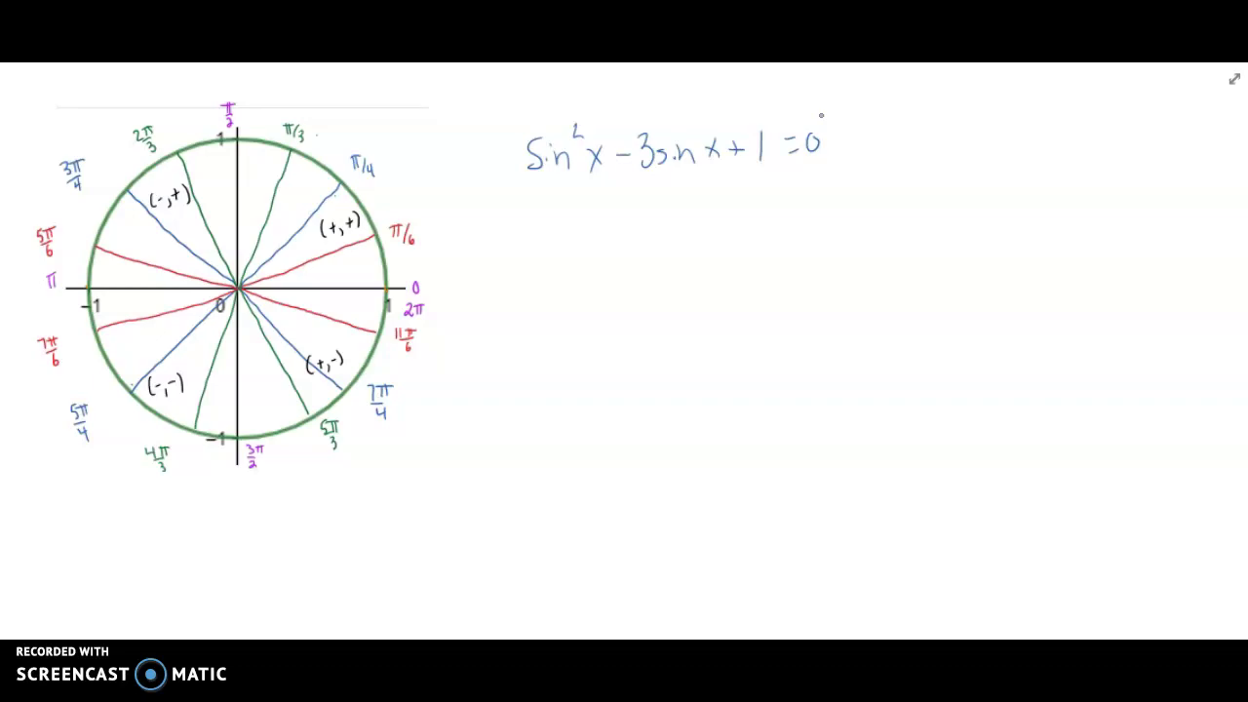
Switch to the Desmos graphing calculator and graph y = sin²x − 3 sin x + 1 as the first expression.
{"action": "left_click", "coordinate": [787, 114]}
{"action": "left_click", "coordinate": [56, 640]}
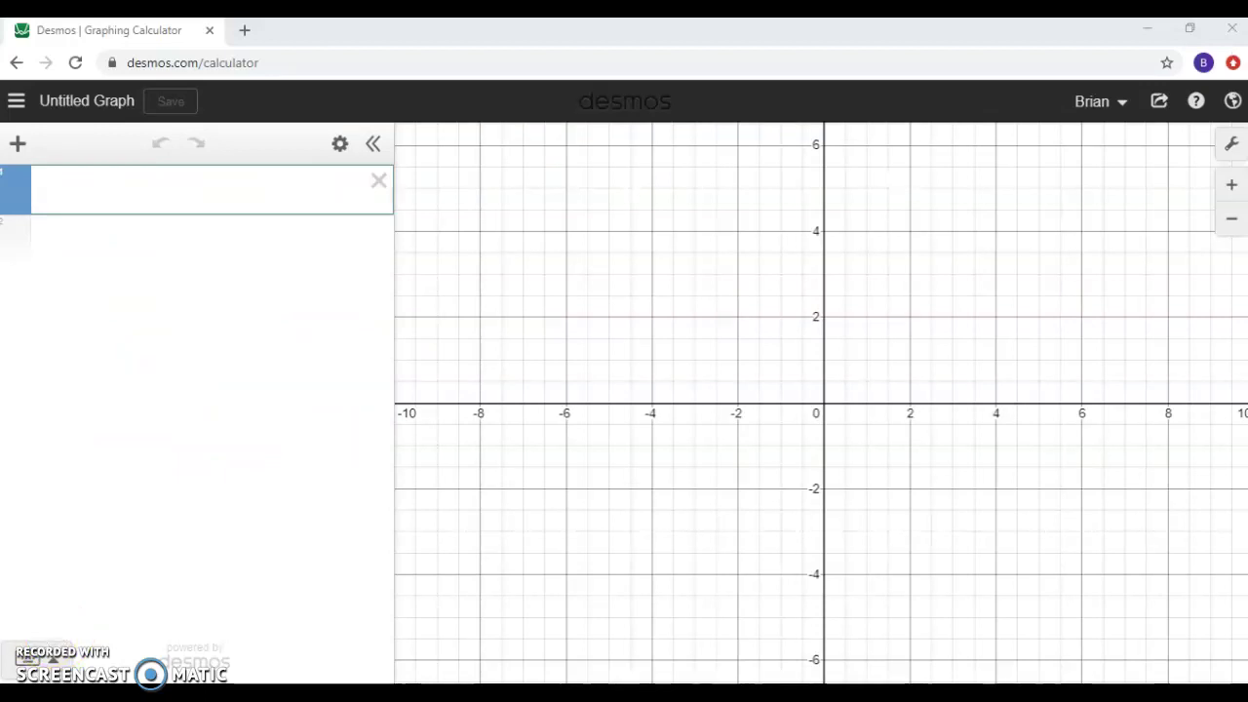
{"action": "left_click", "coordinate": [124, 185]}
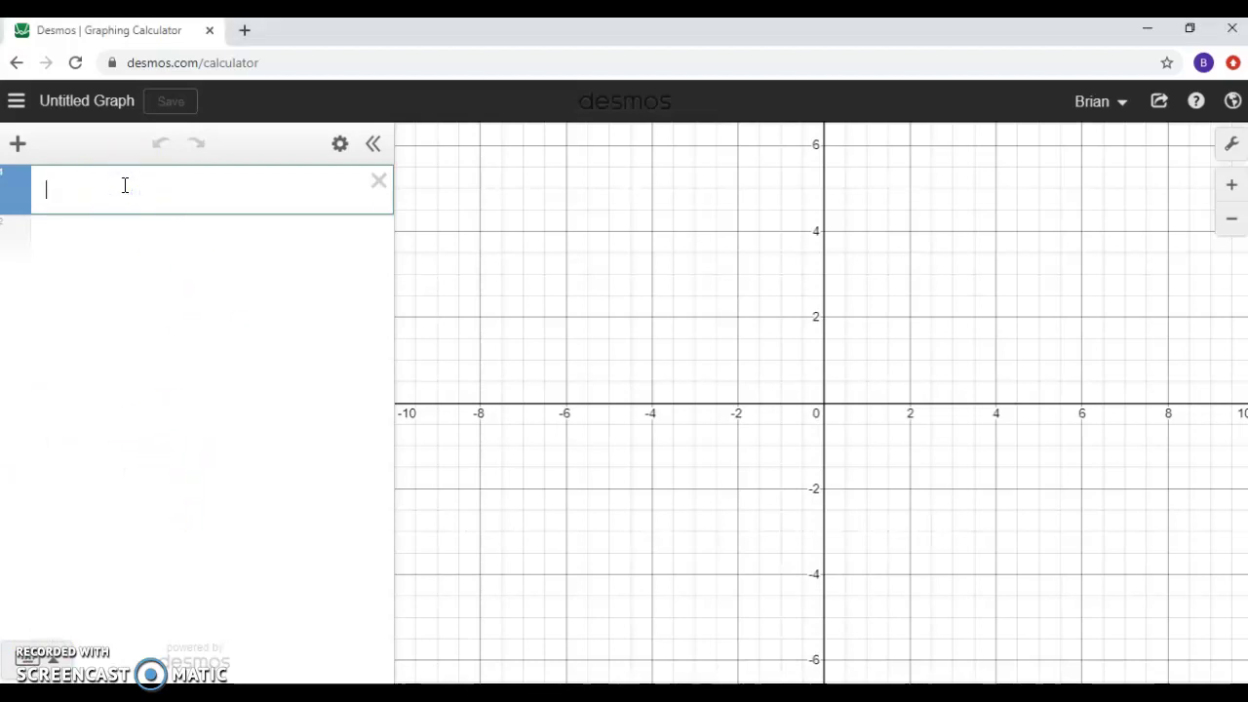
{"action": "type", "text": "y = "}
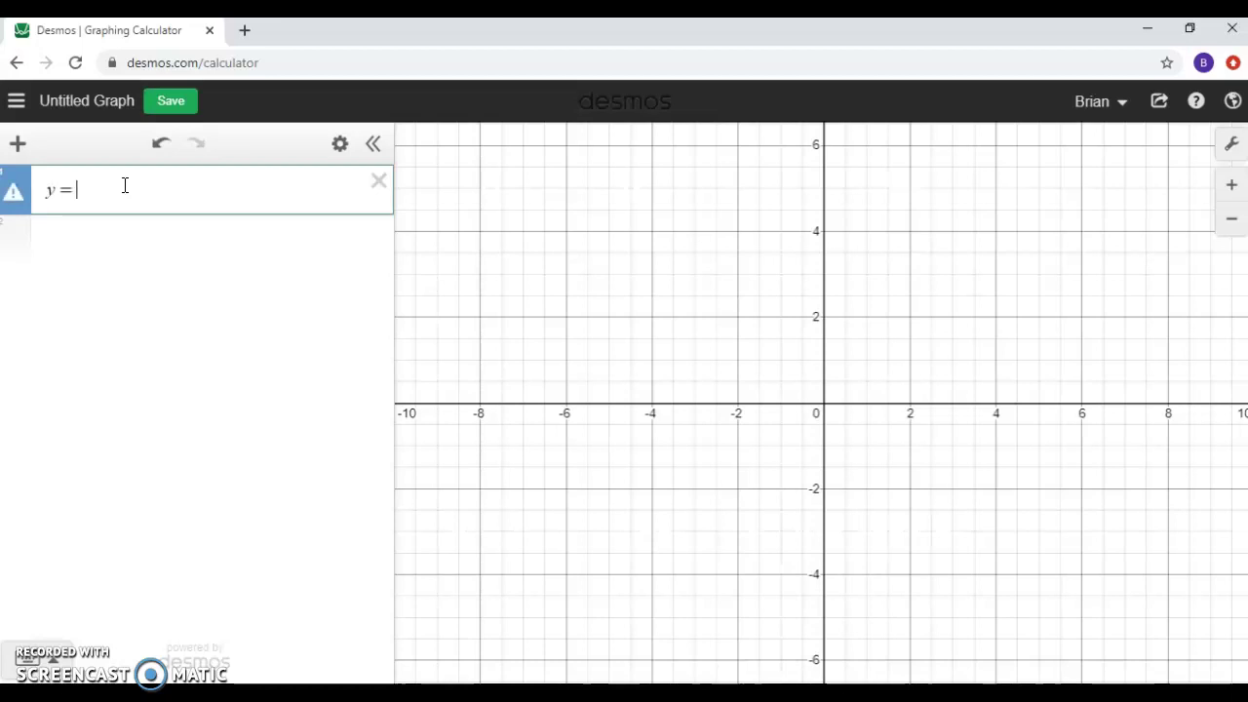
{"action": "type", "text": "sin"}
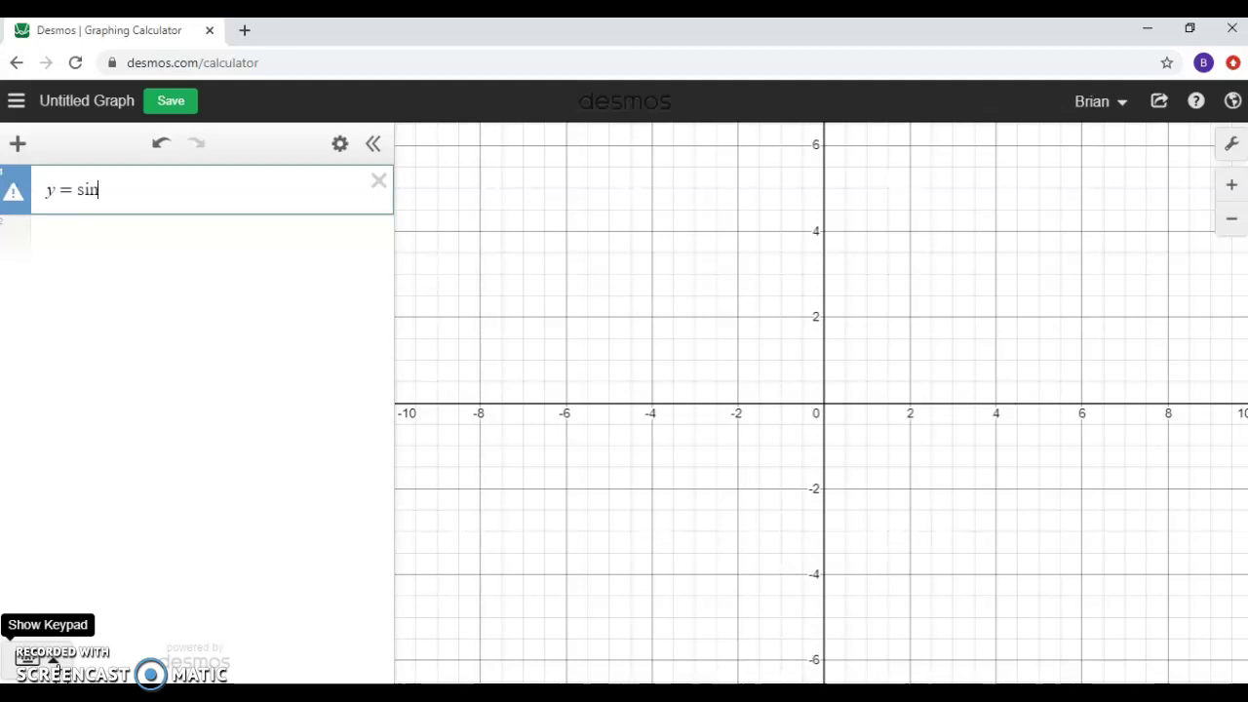
{"action": "type", "text": "^"}
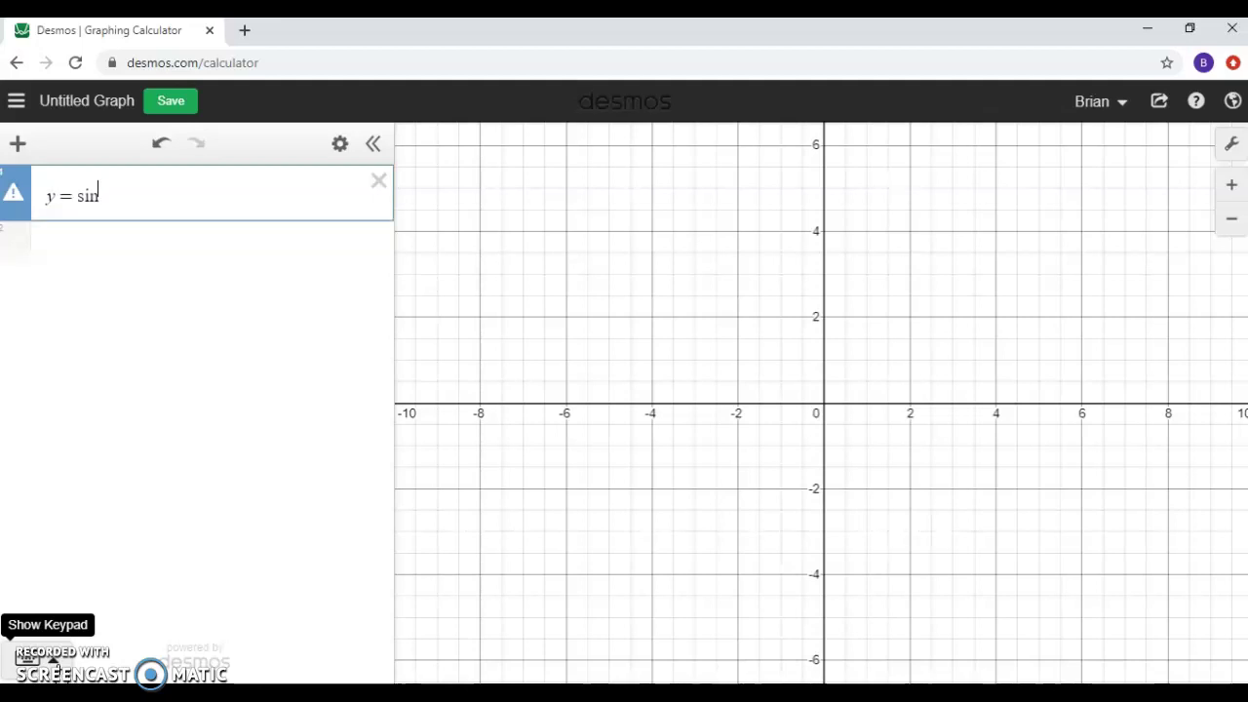
{"action": "type", "text": "2"}
{"action": "key", "text": "Right"}
{"action": "type", "text": "x"}
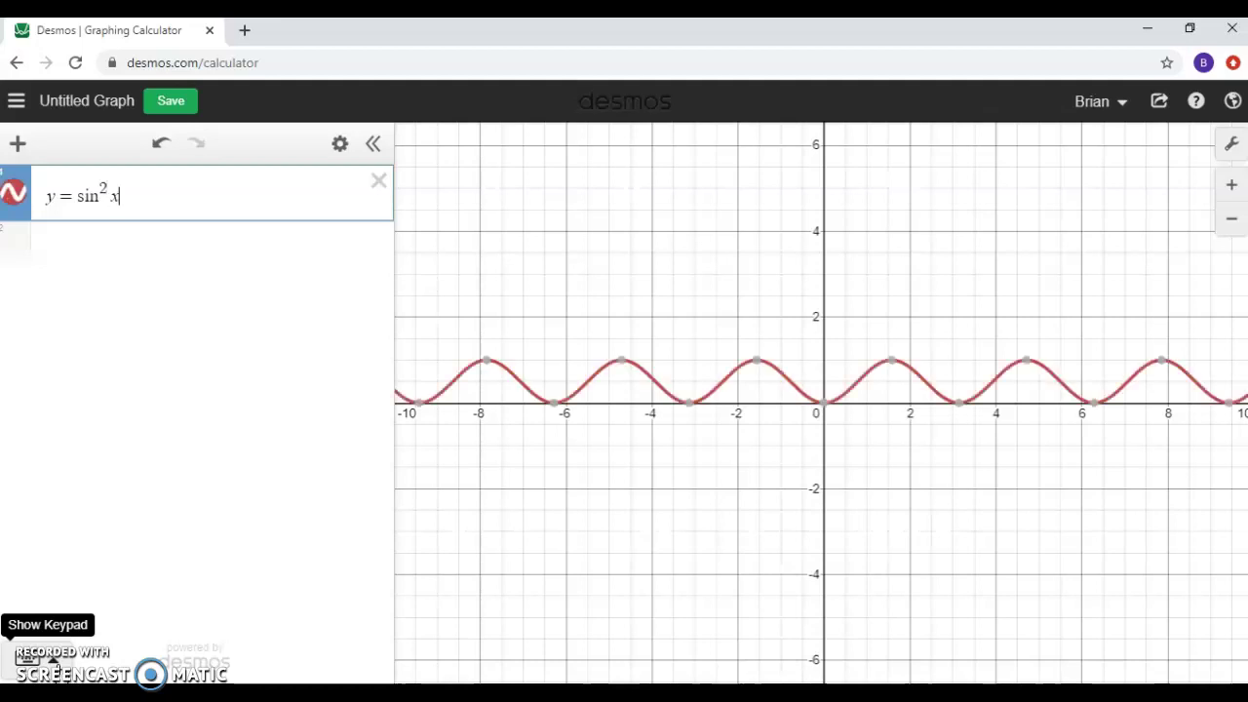
{"action": "type", "text": "-3s"}
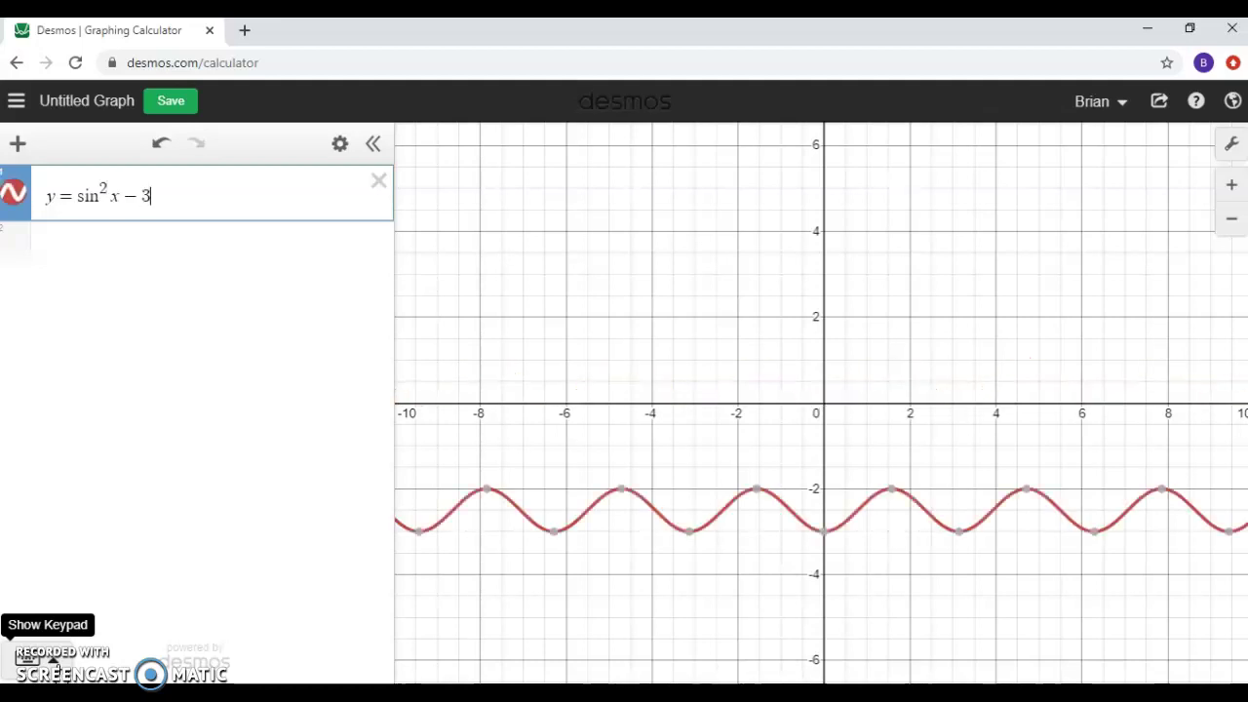
{"action": "type", "text": "inx"}
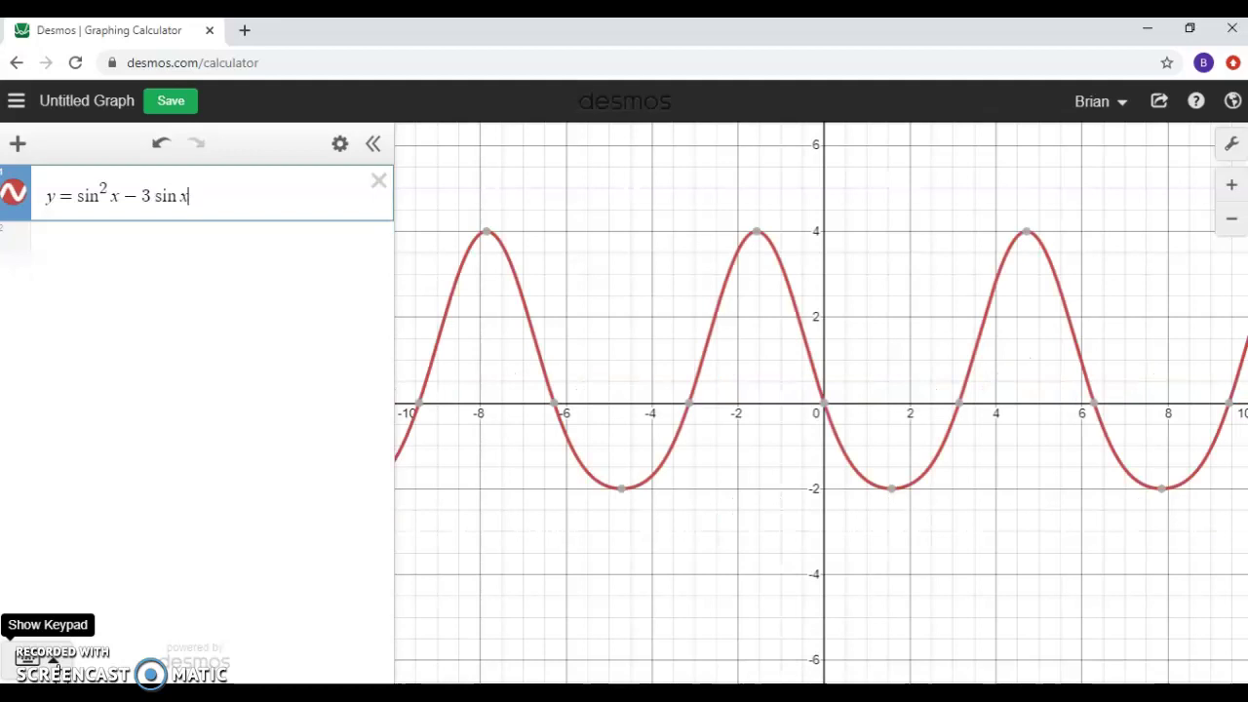
{"action": "type", "text": "+1"}
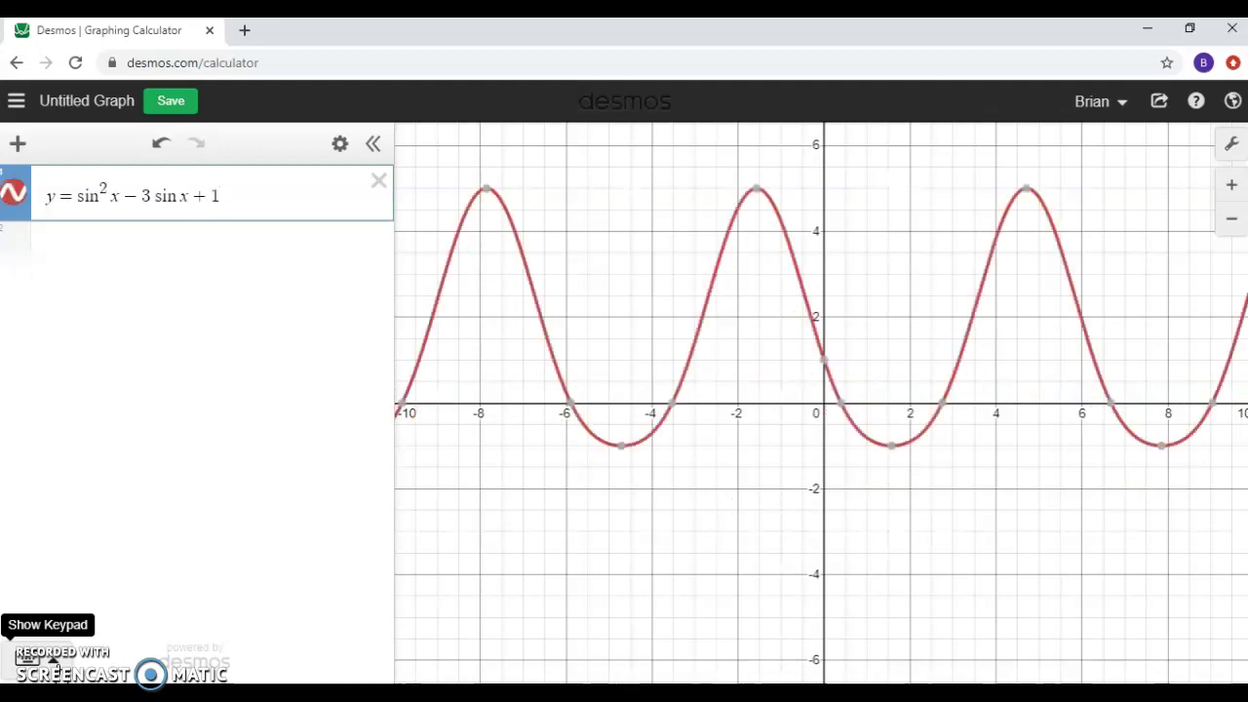
Add the line y = 0 as the second expression.
{"action": "left_click", "coordinate": [198, 445]}
{"action": "left_click", "coordinate": [192, 247]}
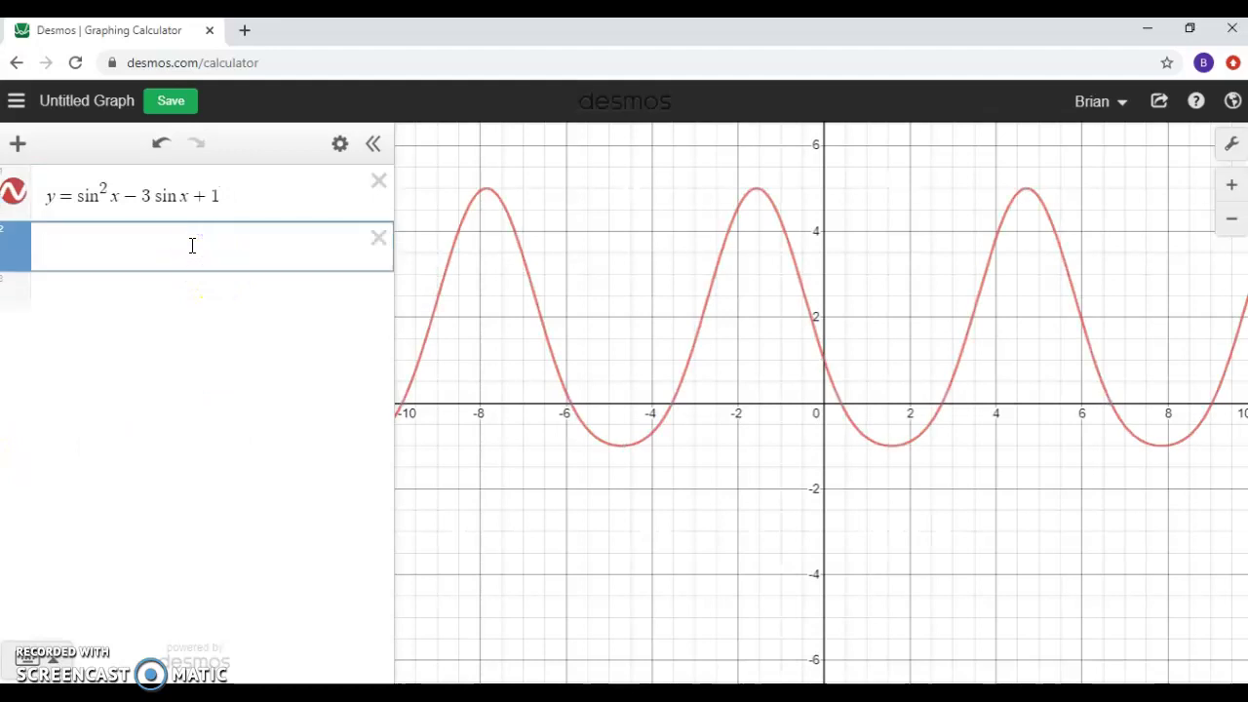
{"action": "type", "text": "y=0"}
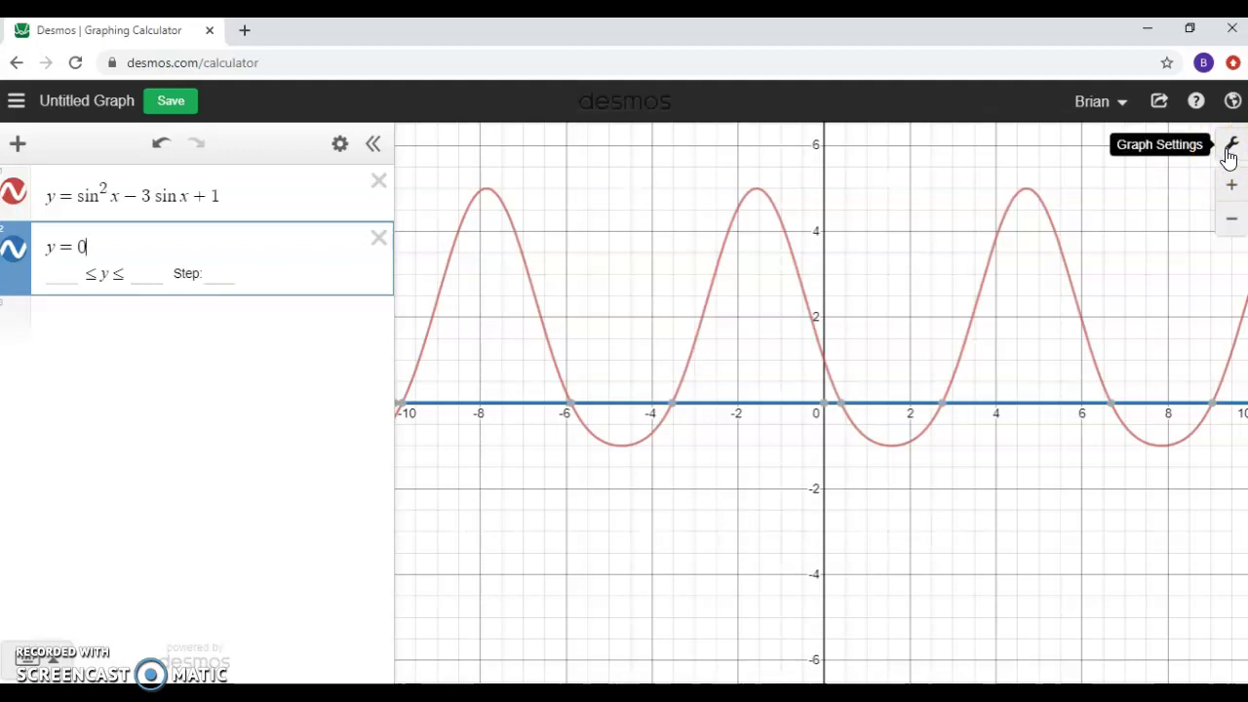
Set the lower bound of the graph's x-axis to 0.
{"action": "left_click", "coordinate": [1228, 154]}
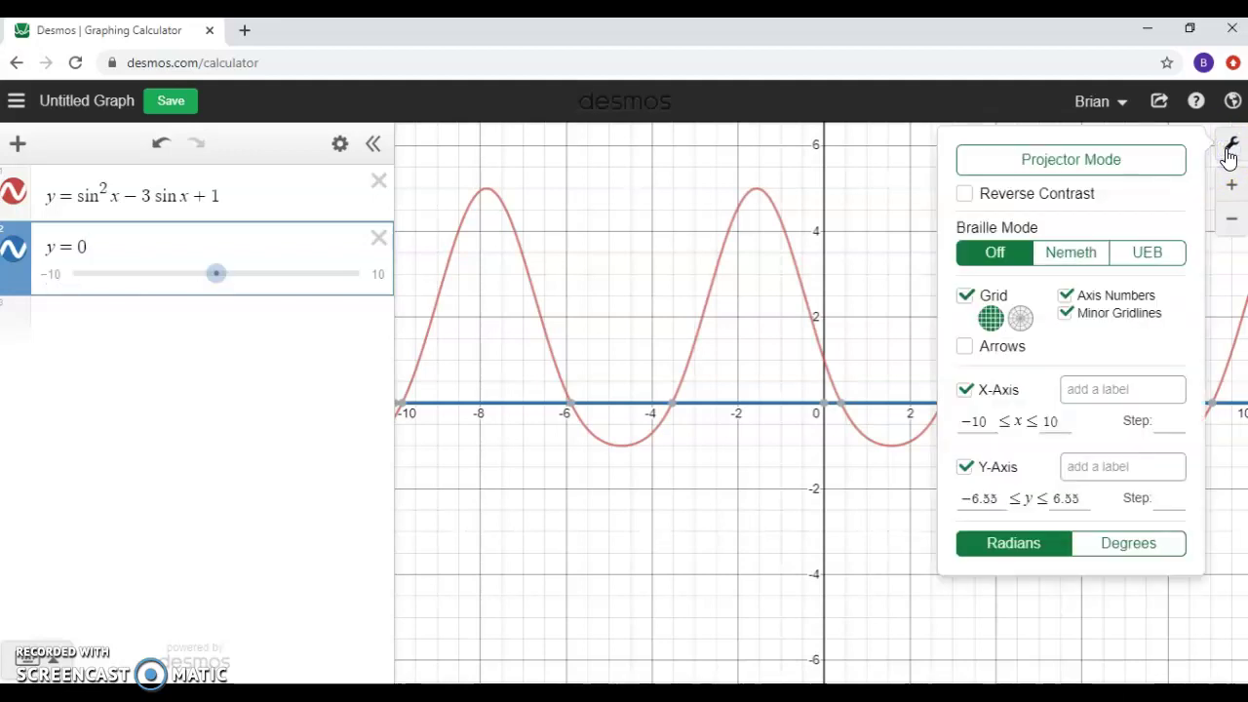
{"action": "left_click", "coordinate": [992, 421]}
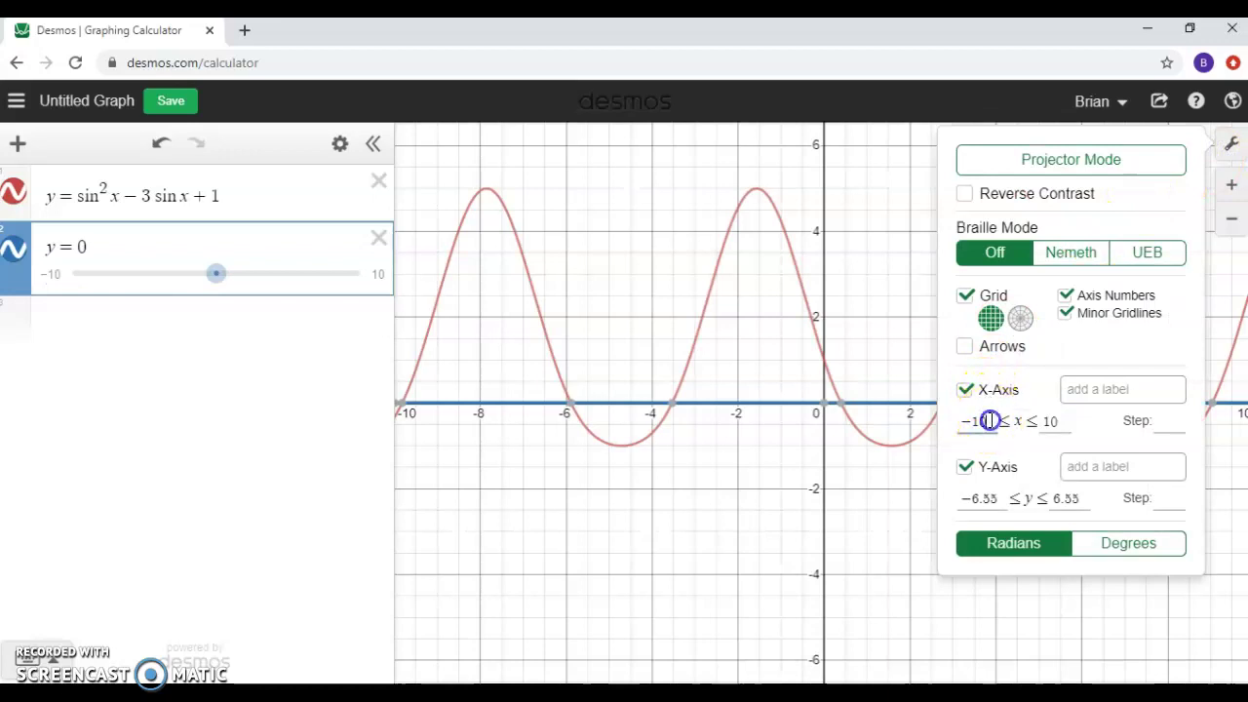
{"action": "left_click", "coordinate": [992, 422]}
{"action": "key", "text": "BackSpace"}
{"action": "key", "text": "BackSpace"}
{"action": "key", "text": "BackSpace"}
{"action": "type", "text": "0"}
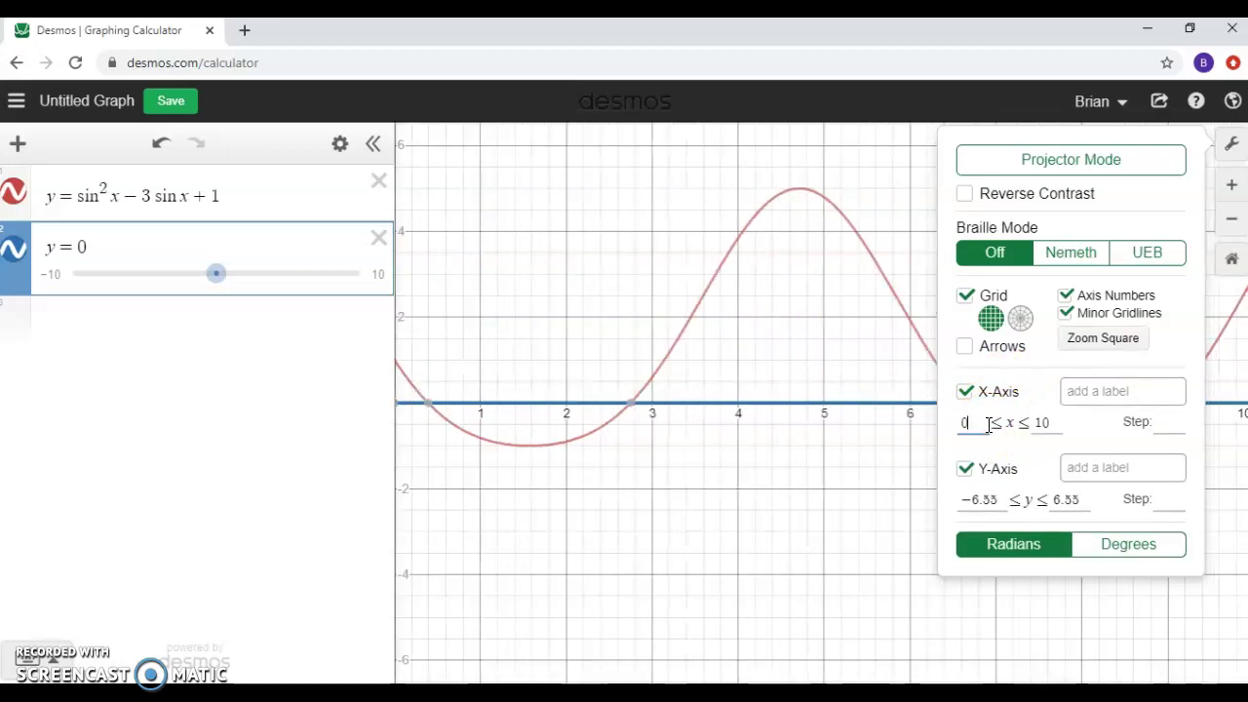
Set the x-axis upper bound to 2π and its step to π/4.
{"action": "left_click", "coordinate": [1051, 424]}
{"action": "key", "text": "BackSpace"}
{"action": "key", "text": "BackSpace"}
{"action": "type", "text": "2pi"}
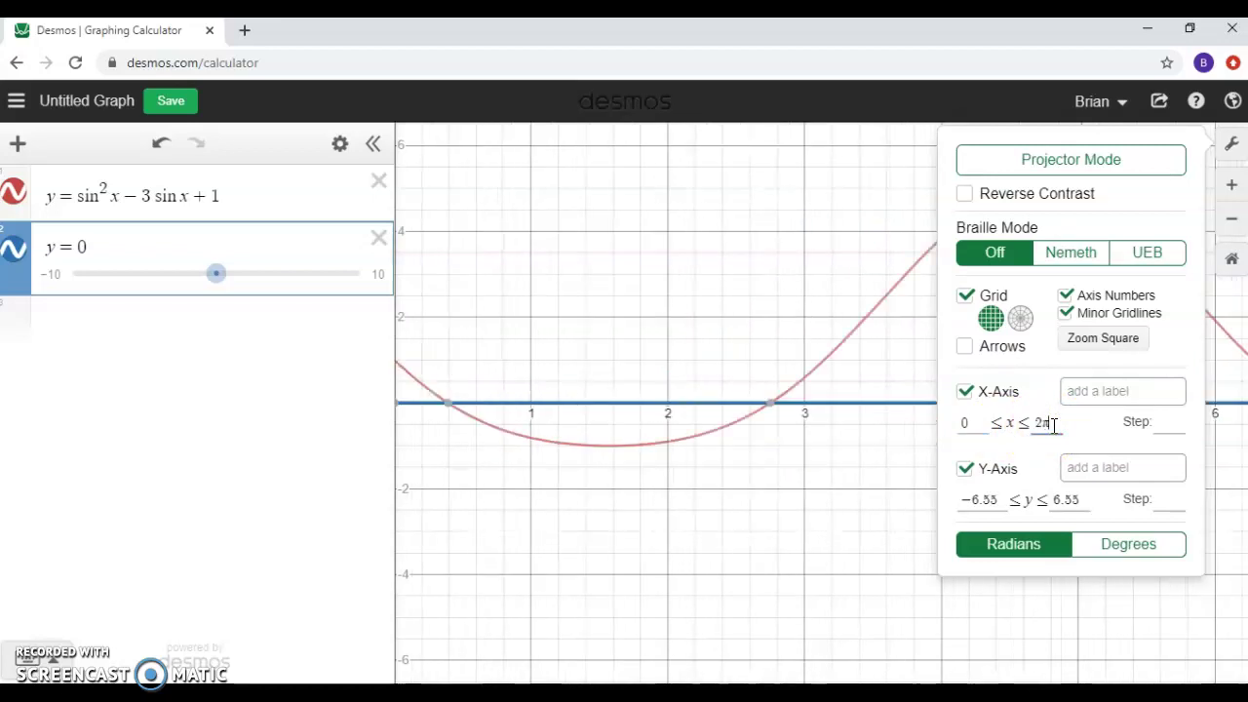
{"action": "left_click", "coordinate": [1199, 468]}
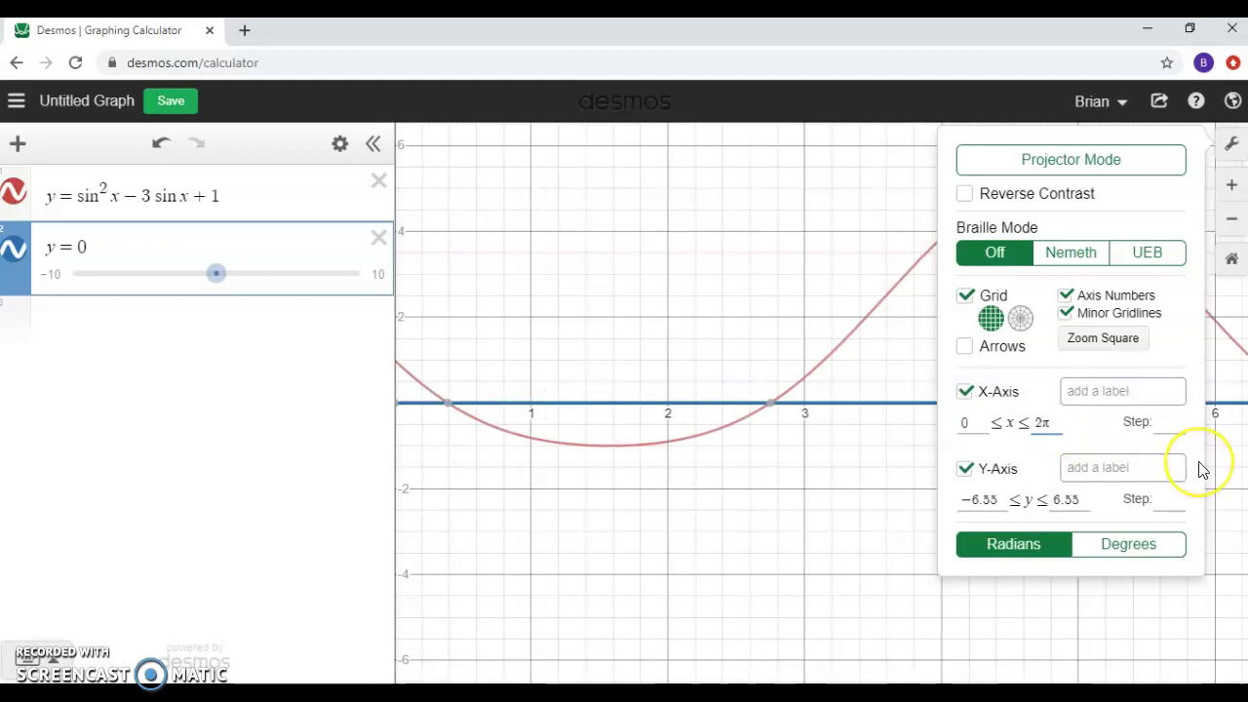
{"action": "left_click", "coordinate": [843, 466]}
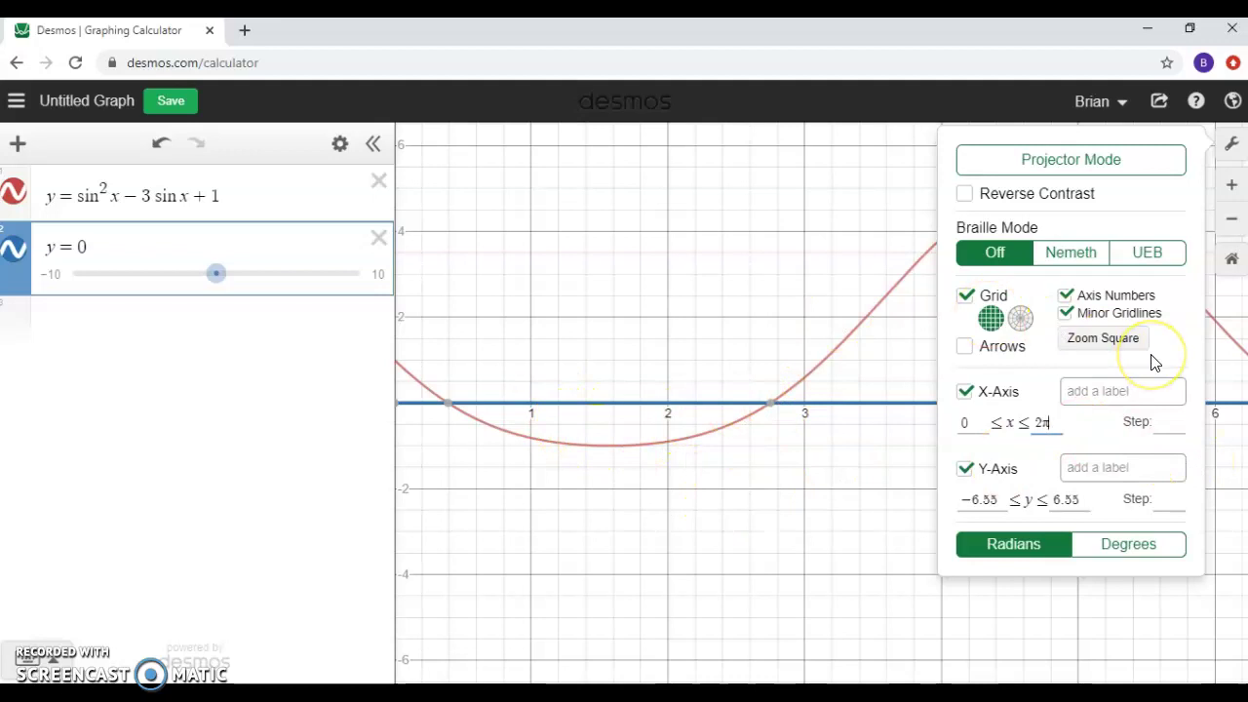
{"action": "left_click", "coordinate": [1168, 424]}
{"action": "type", "text": "pi/4"}
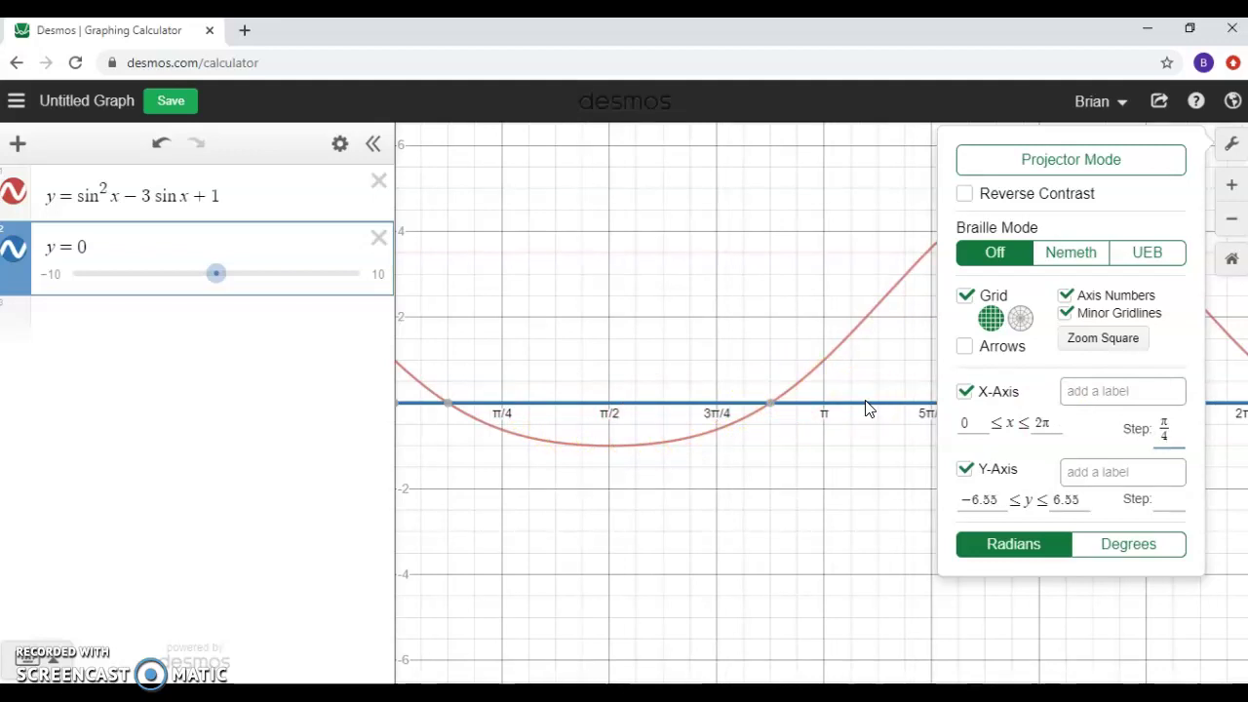
Set the lower bound of the graph's y-axis to −2.
{"action": "left_click", "coordinate": [1004, 500]}
{"action": "key", "text": "BackSpace"}
{"action": "key", "text": "BackSpace"}
{"action": "key", "text": "BackSpace"}
{"action": "key", "text": "BackSpace"}
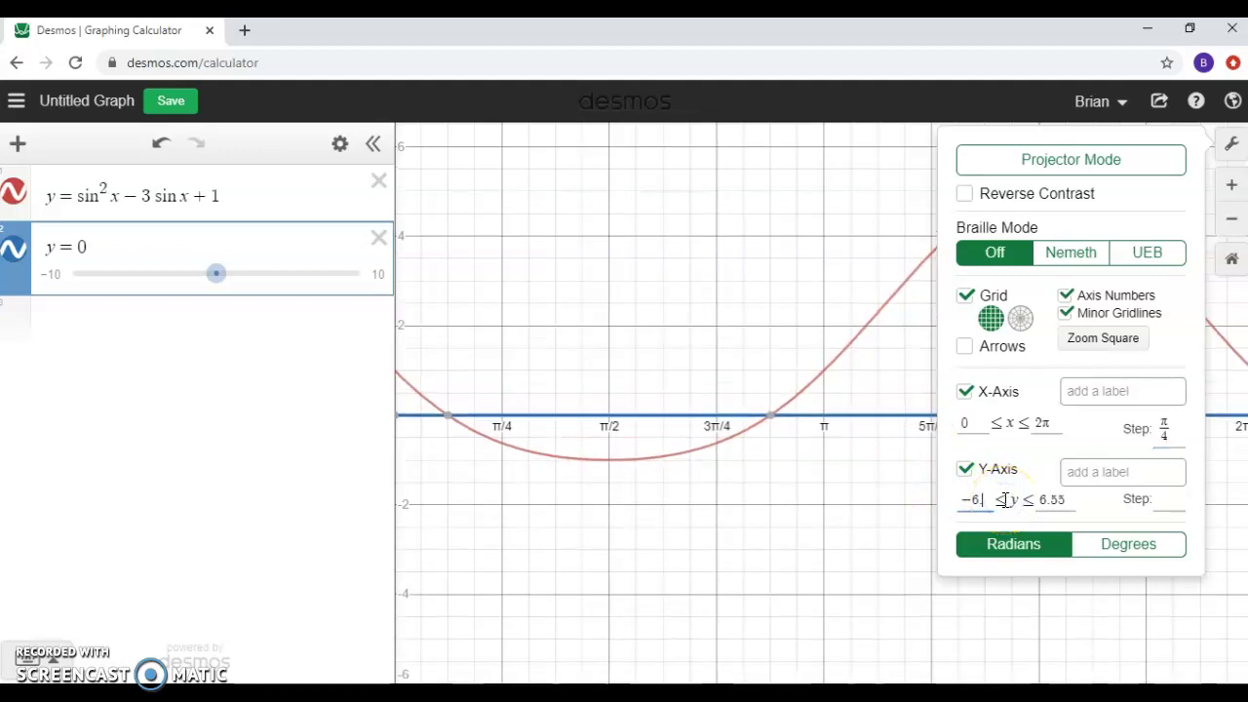
{"action": "type", "text": "2"}
Set the y-axis upper bound to 2 and close the graph settings.
{"action": "left_click", "coordinate": [1105, 511]}
{"action": "key", "text": "BackSpace"}
{"action": "key", "text": "BackSpace"}
{"action": "key", "text": "BackSpace"}
{"action": "key", "text": "BackSpace"}
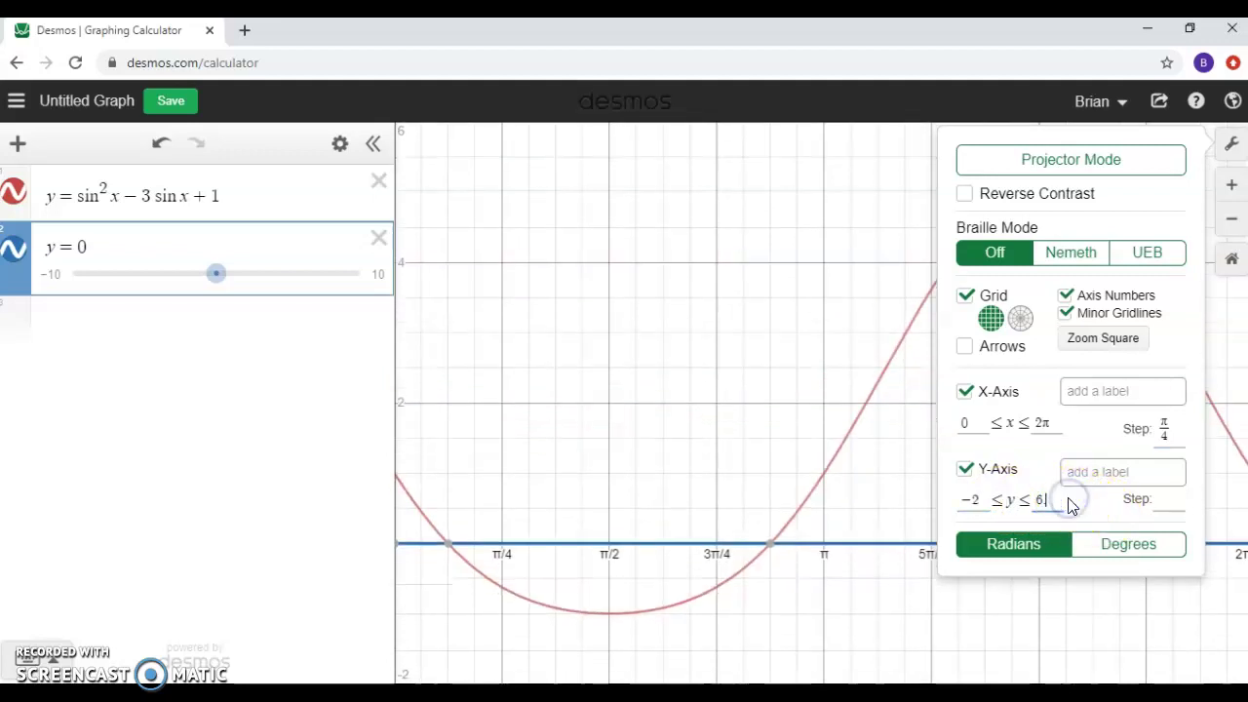
{"action": "type", "text": "2"}
{"action": "left_click", "coordinate": [904, 411]}
{"action": "left_click", "coordinate": [902, 345]}
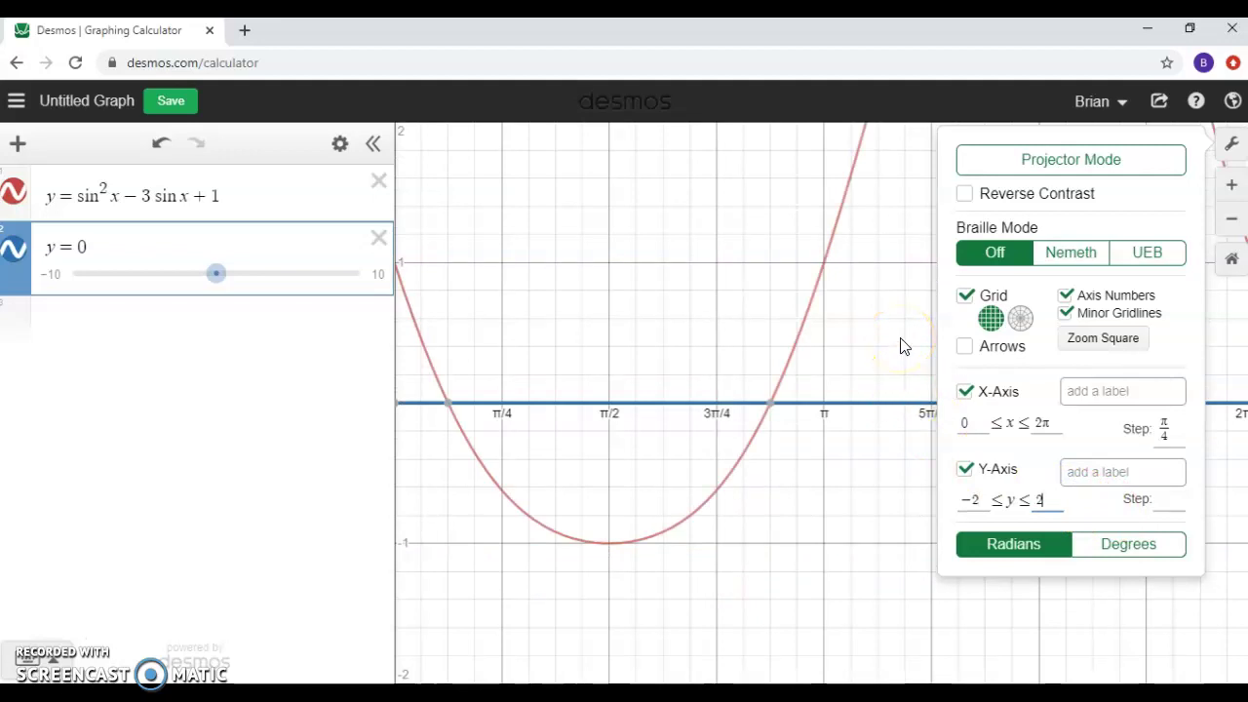
{"action": "left_click", "coordinate": [900, 340]}
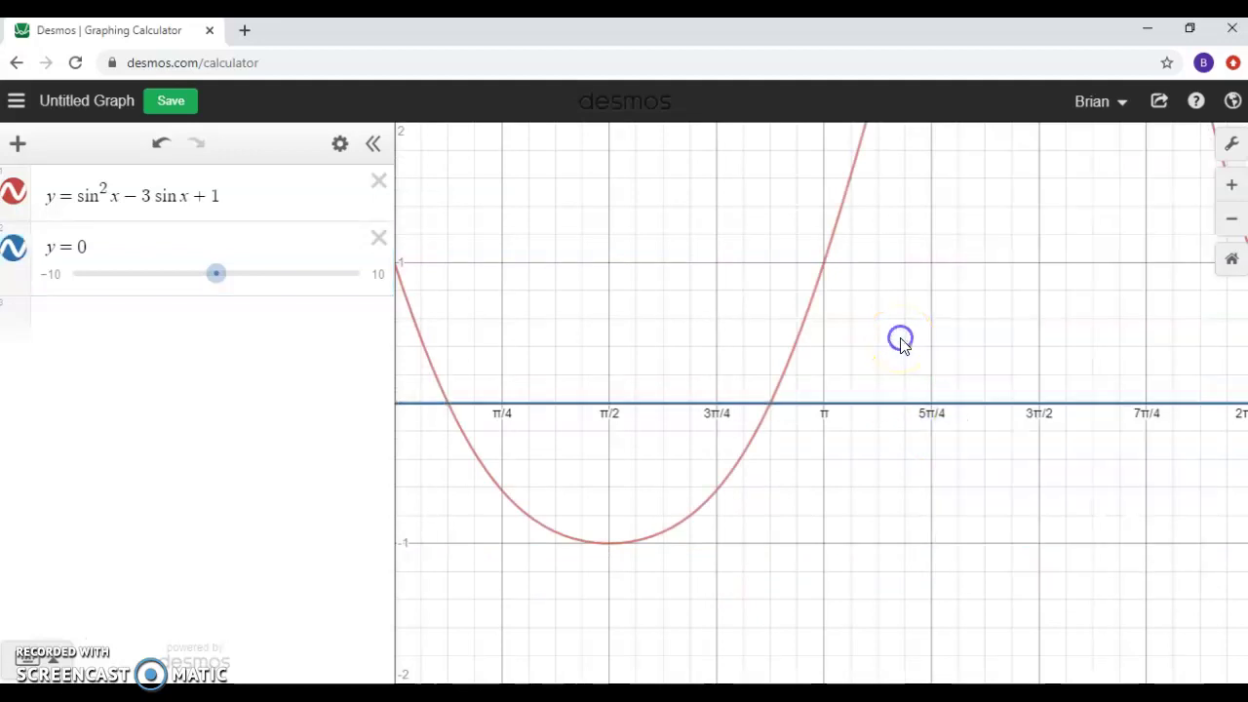
Show the coordinates of the two points where the sin²x − 3 sin x + 1 curve crosses y = 0.
{"action": "left_click", "coordinate": [449, 412]}
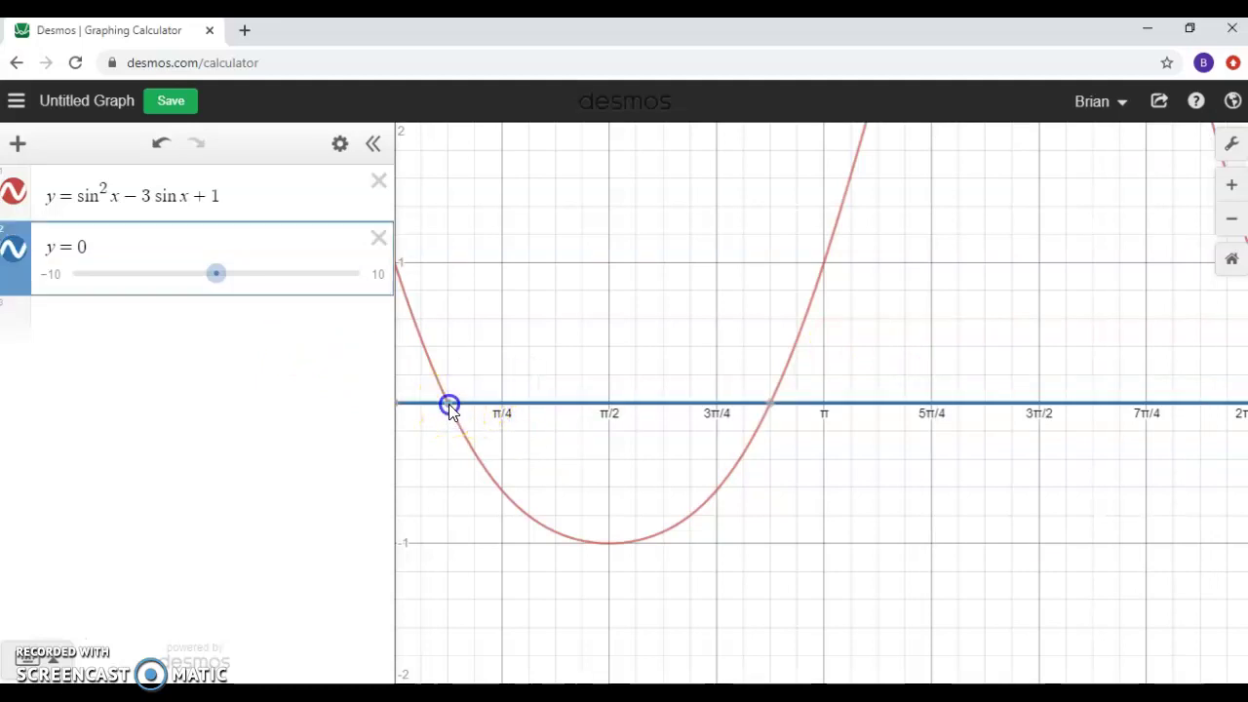
{"action": "left_click", "coordinate": [449, 405]}
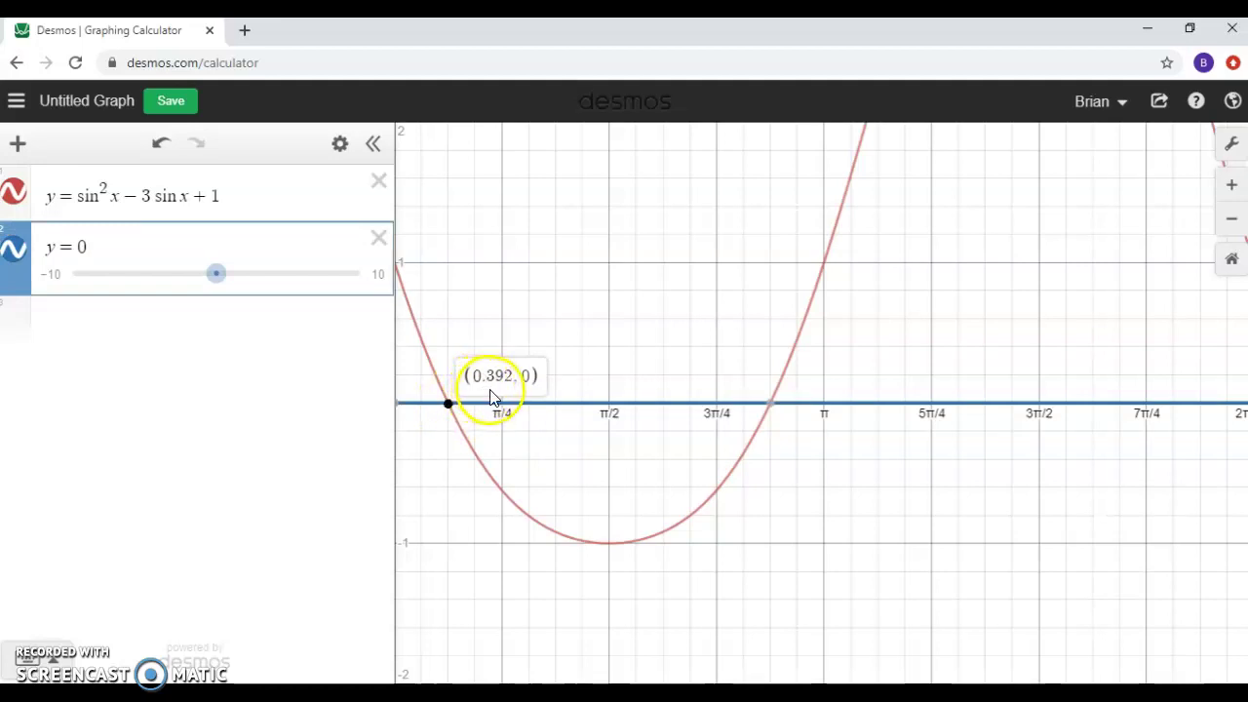
{"action": "left_click", "coordinate": [775, 412]}
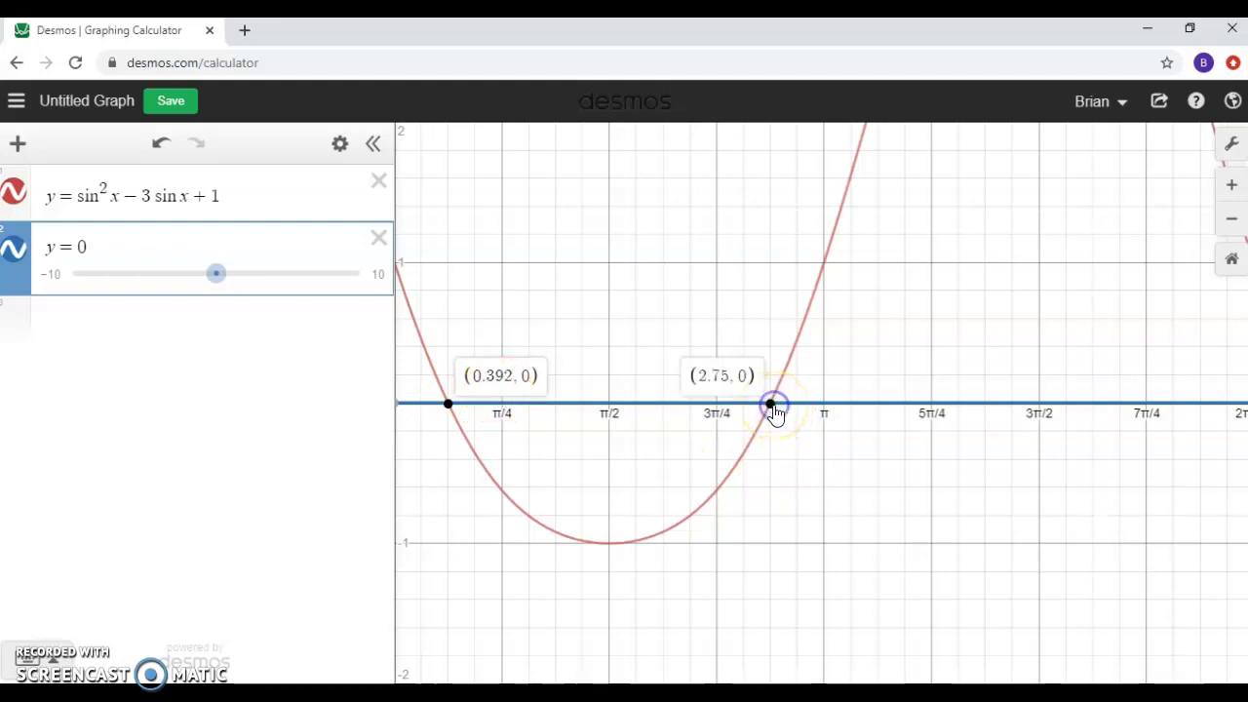
{"action": "left_click", "coordinate": [723, 376]}
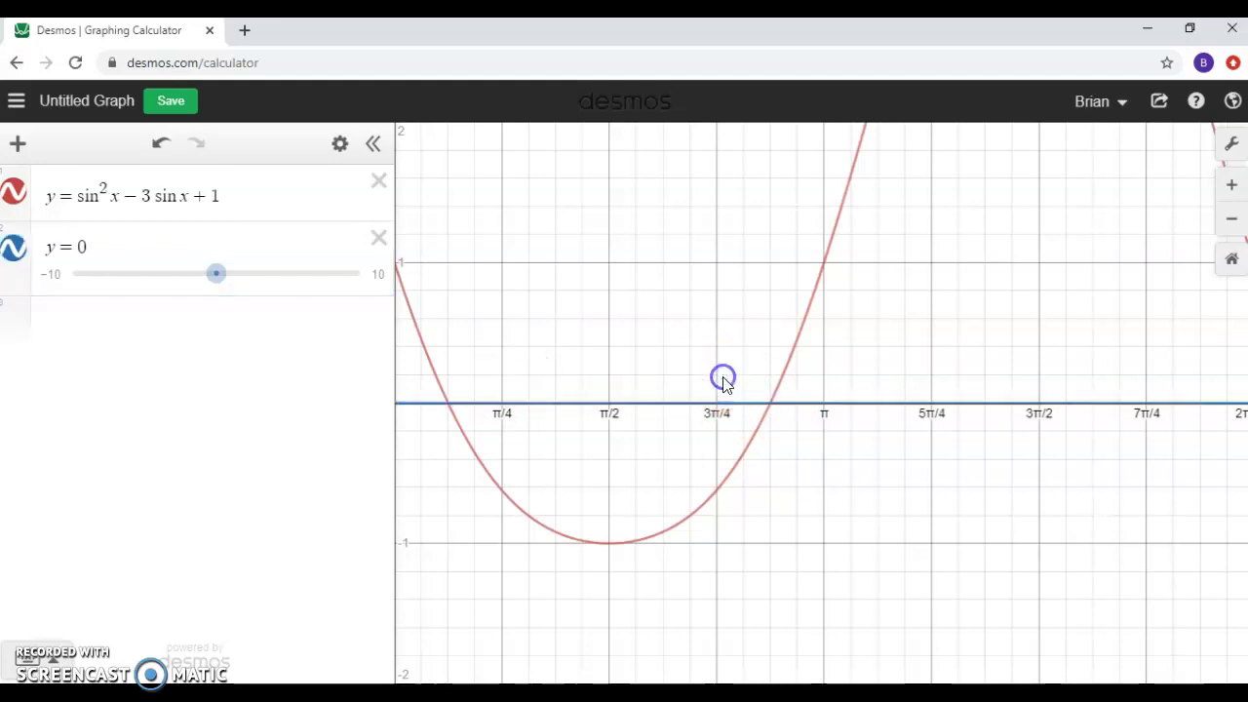
{"action": "left_click", "coordinate": [770, 405]}
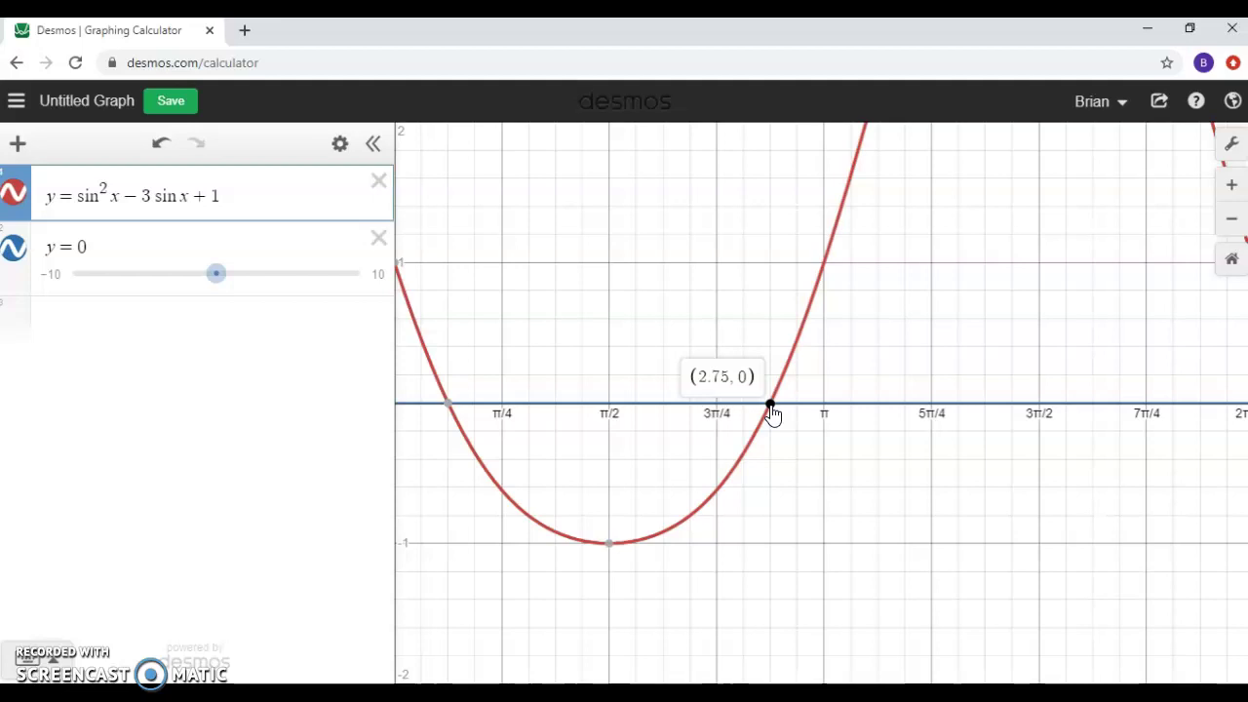
Change the first expression to y = sin x and the second one to y = 0.4.
{"action": "left_click", "coordinate": [247, 191]}
{"action": "key", "text": "BackSpace"}
{"action": "key", "text": "BackSpace"}
{"action": "key", "text": "BackSpace"}
{"action": "key", "text": "BackSpace"}
{"action": "key", "text": "BackSpace"}
{"action": "key", "text": "BackSpace"}
{"action": "key", "text": "BackSpace"}
{"action": "key", "text": "BackSpace"}
{"action": "key", "text": "BackSpace"}
{"action": "key", "text": "BackSpace"}
{"action": "key", "text": "BackSpace"}
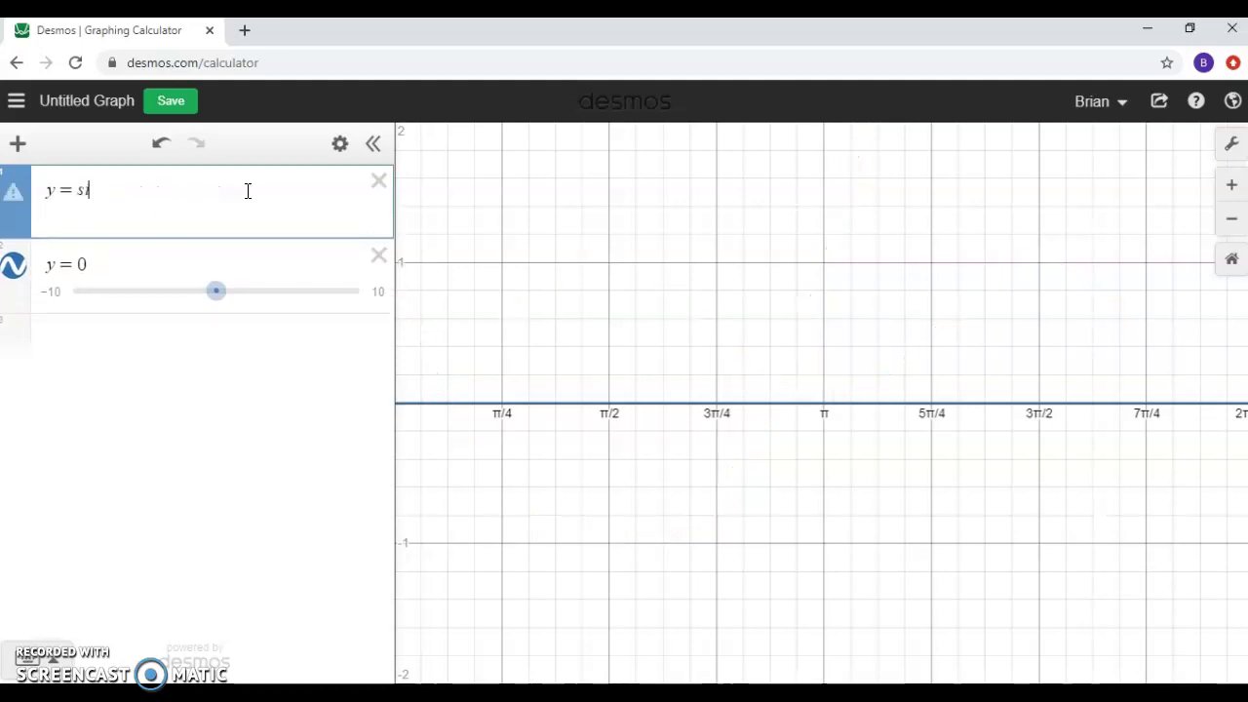
{"action": "key", "text": "BackSpace"}
{"action": "key", "text": "BackSpace"}
{"action": "type", "text": "x"}
{"action": "key", "text": "BackSpace"}
{"action": "type", "text": "sin x"}
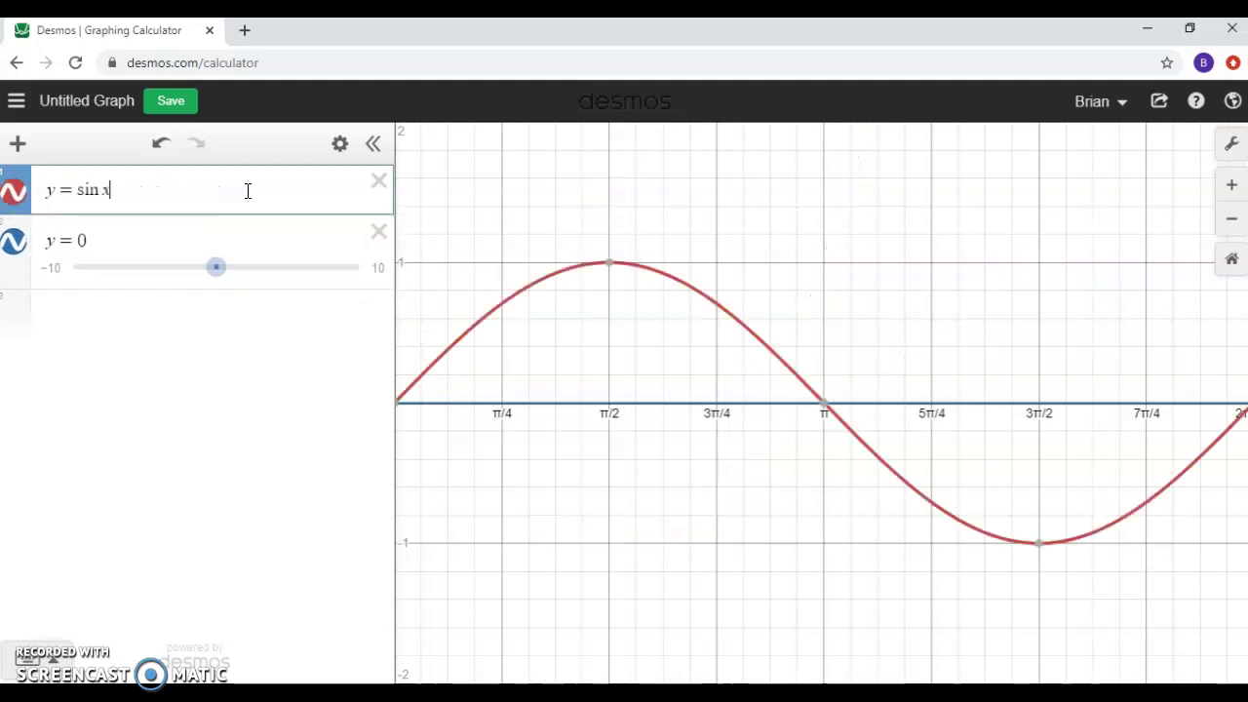
{"action": "left_click", "coordinate": [166, 241]}
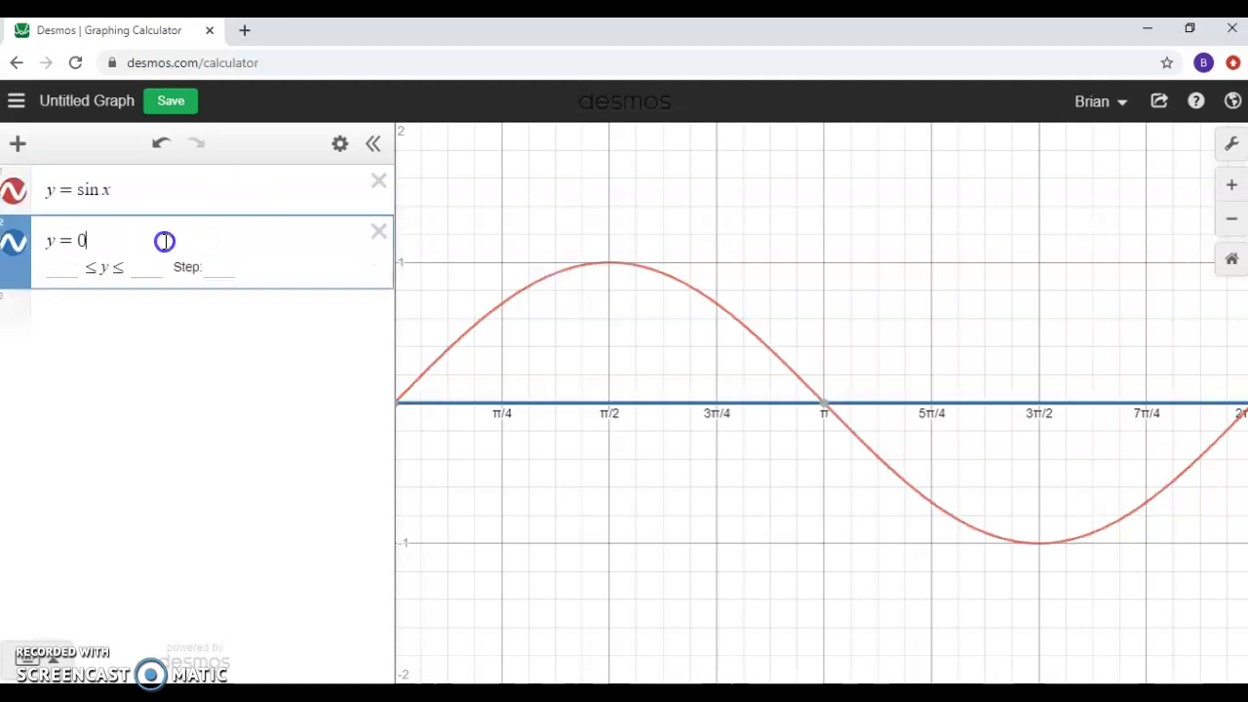
{"action": "type", "text": ".4"}
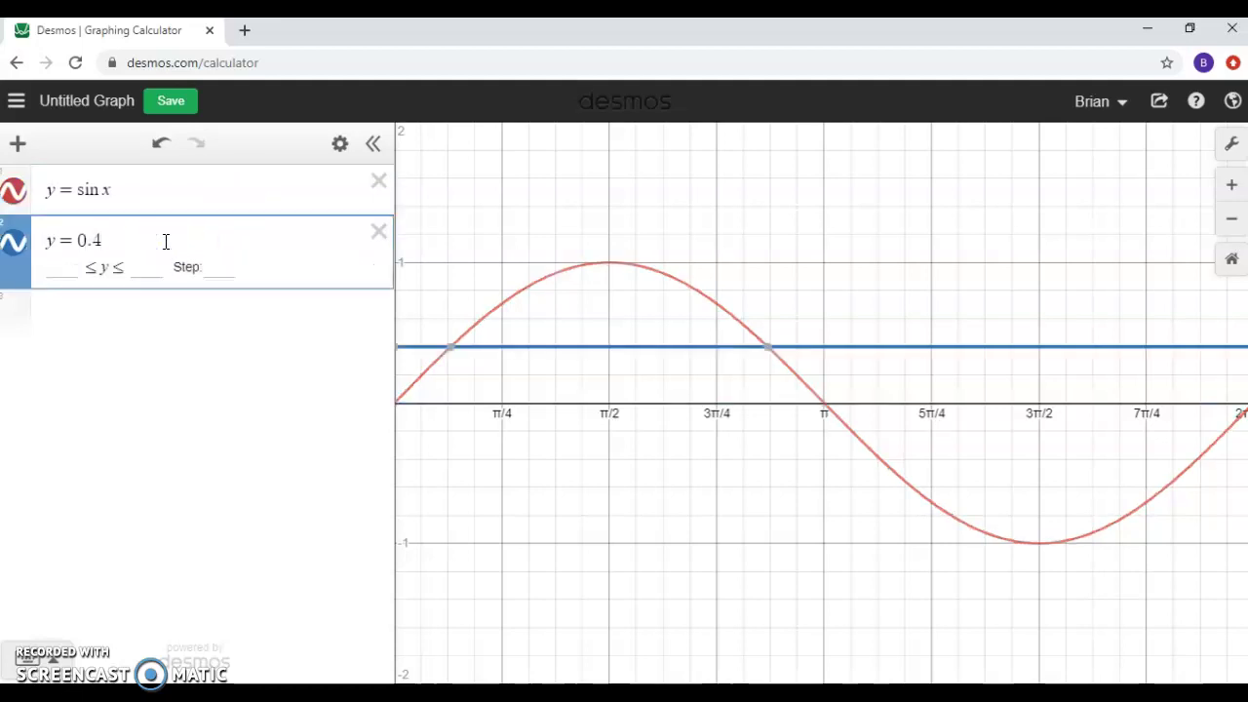
Add sin x = 0.4 as a third expression and hide its graph.
{"action": "left_click", "coordinate": [89, 328]}
{"action": "type", "text": "si"}
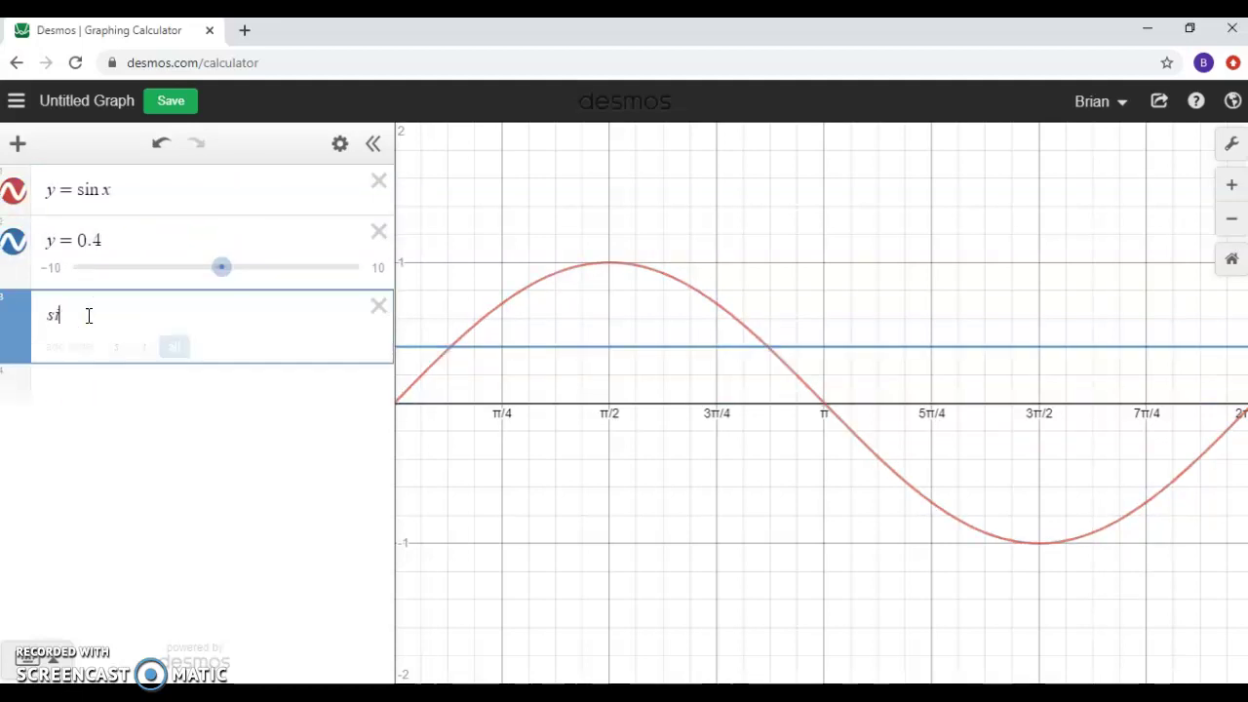
{"action": "type", "text": "n x = 0.4"}
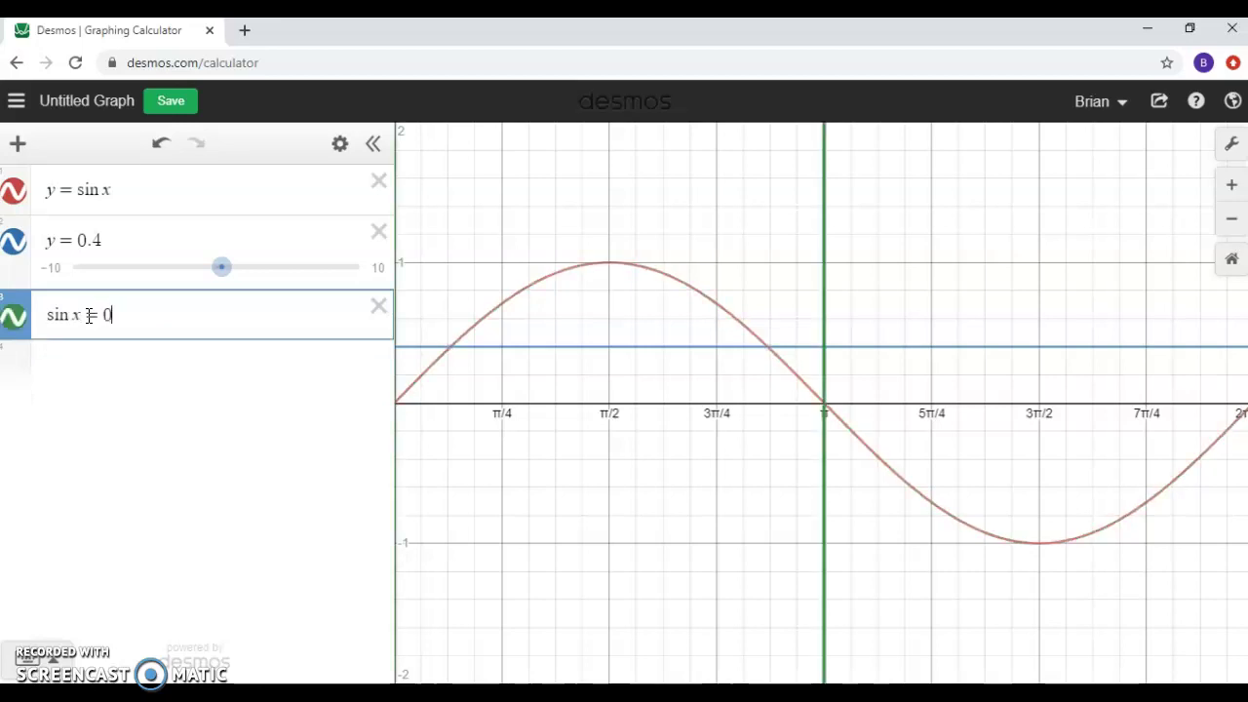
{"action": "left_click", "coordinate": [27, 332]}
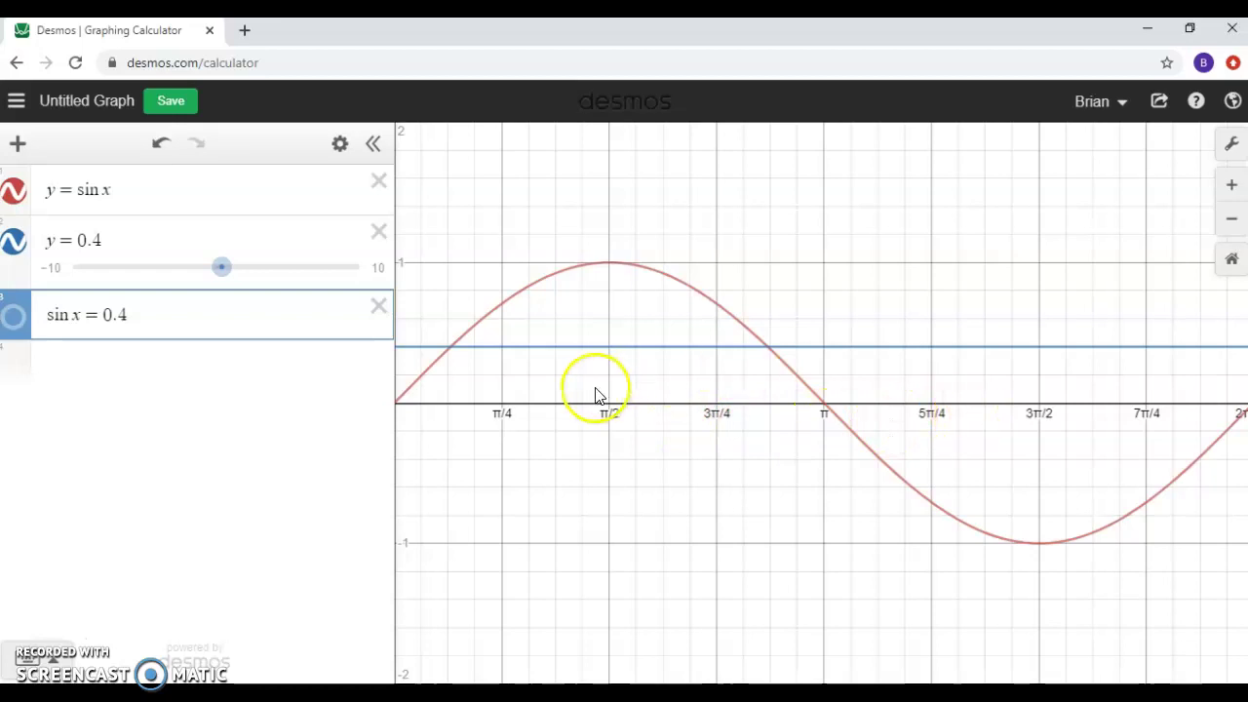
Show the coordinates of the two points where y = sin x crosses y = 0.4.
{"action": "left_click", "coordinate": [450, 351]}
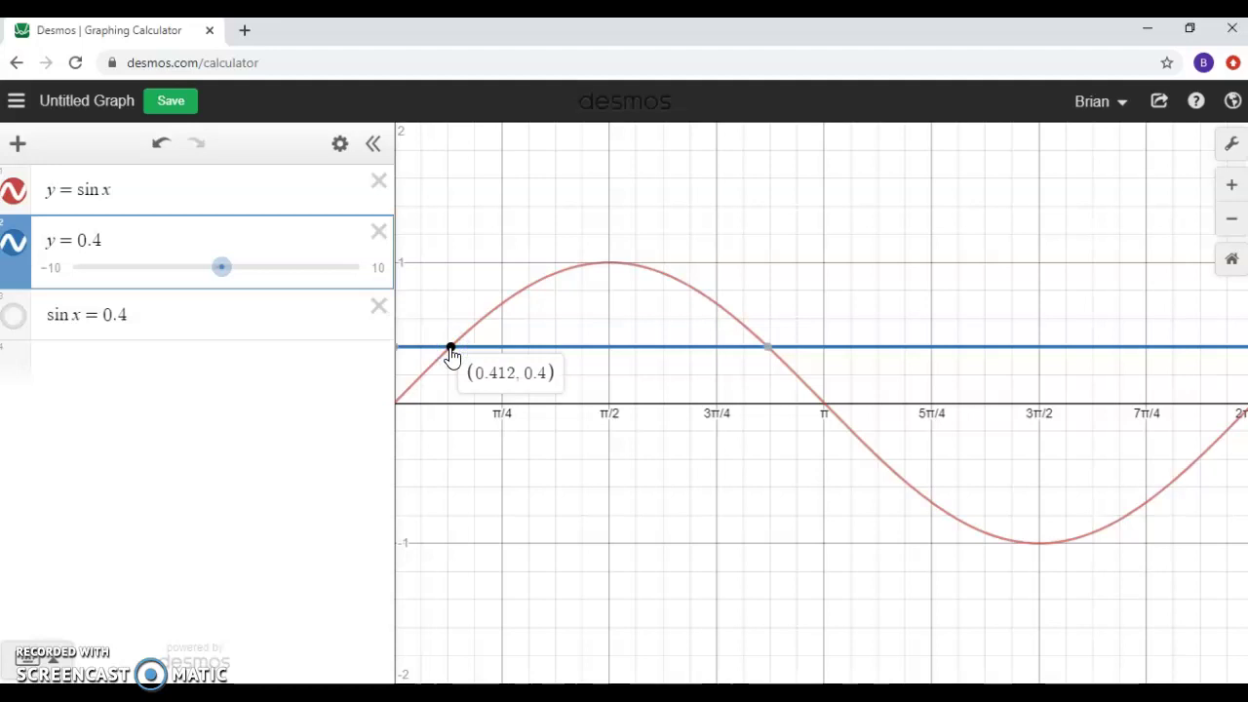
{"action": "left_click", "coordinate": [770, 357]}
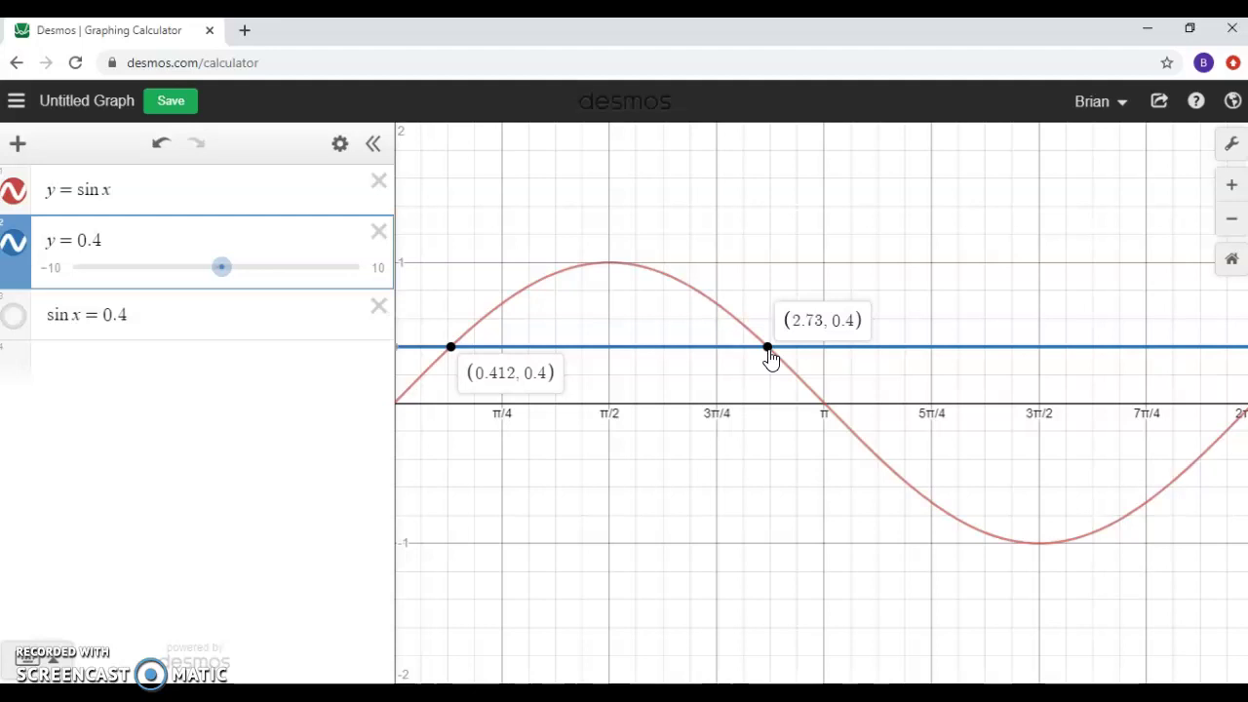
Replace the third expression with cot x = 2 and hide its graph.
{"action": "left_click", "coordinate": [149, 314]}
{"action": "key", "text": "BackSpace"}
{"action": "key", "text": "BackSpace"}
{"action": "key", "text": "BackSpace"}
{"action": "key", "text": "BackSpace"}
{"action": "key", "text": "BackSpace"}
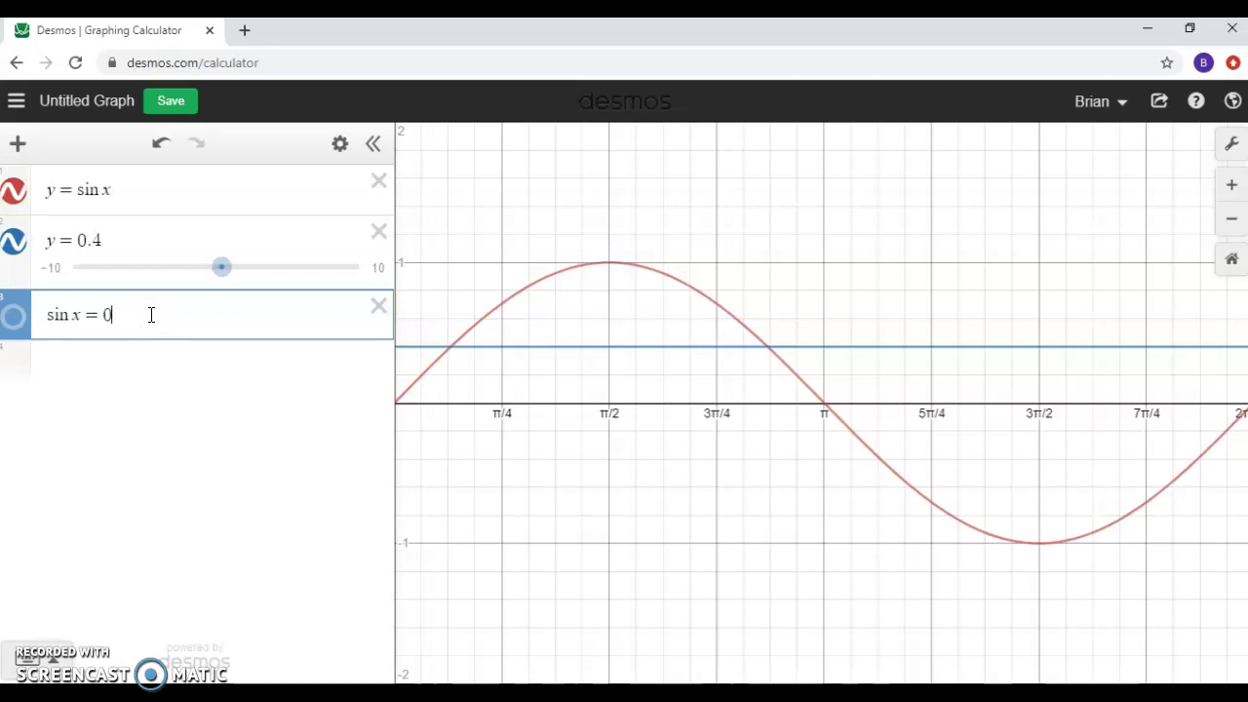
{"action": "key", "text": "BackSpace"}
{"action": "key", "text": "BackSpace"}
{"action": "key", "text": "BackSpace"}
{"action": "type", "text": "cot x "}
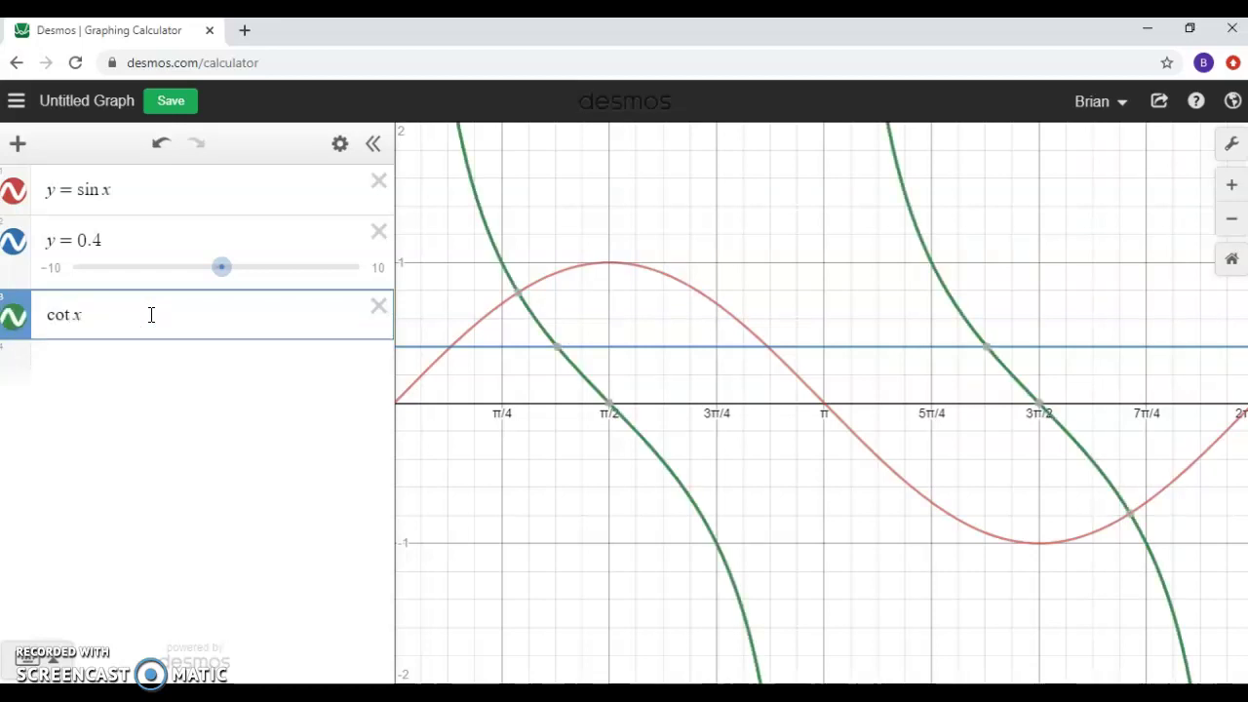
{"action": "type", "text": "= 2"}
{"action": "left_click", "coordinate": [149, 307]}
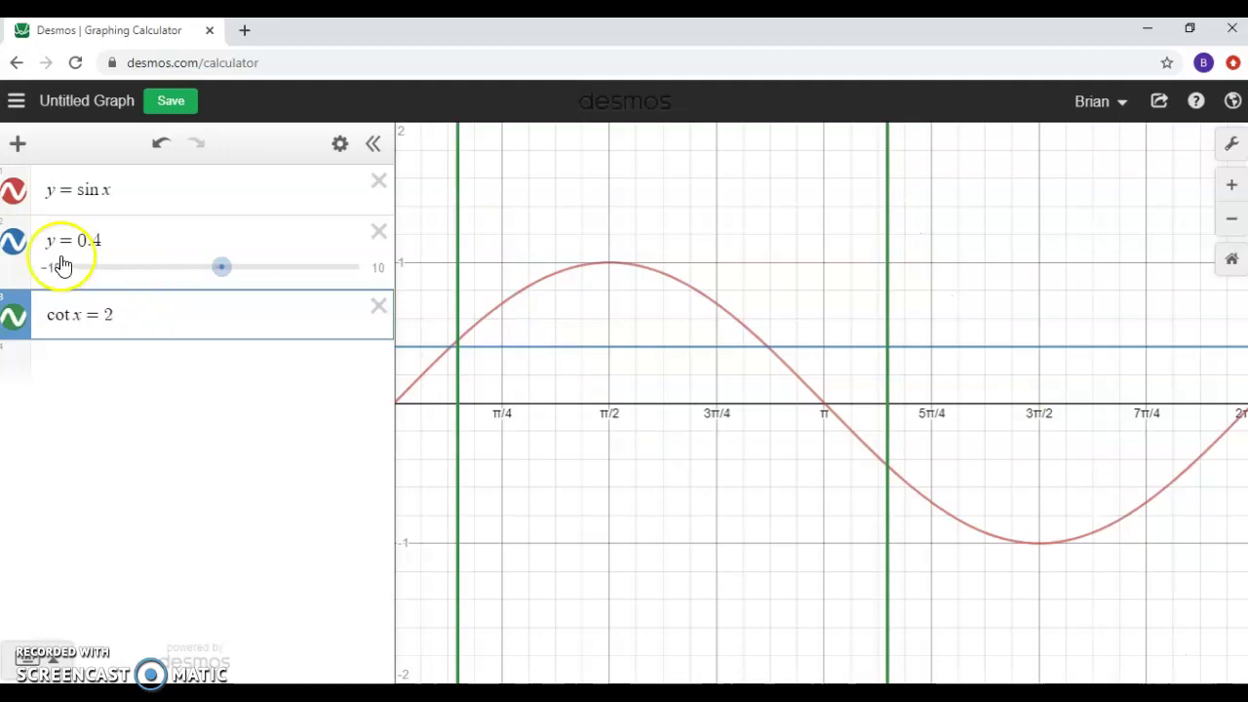
{"action": "left_click", "coordinate": [13, 318]}
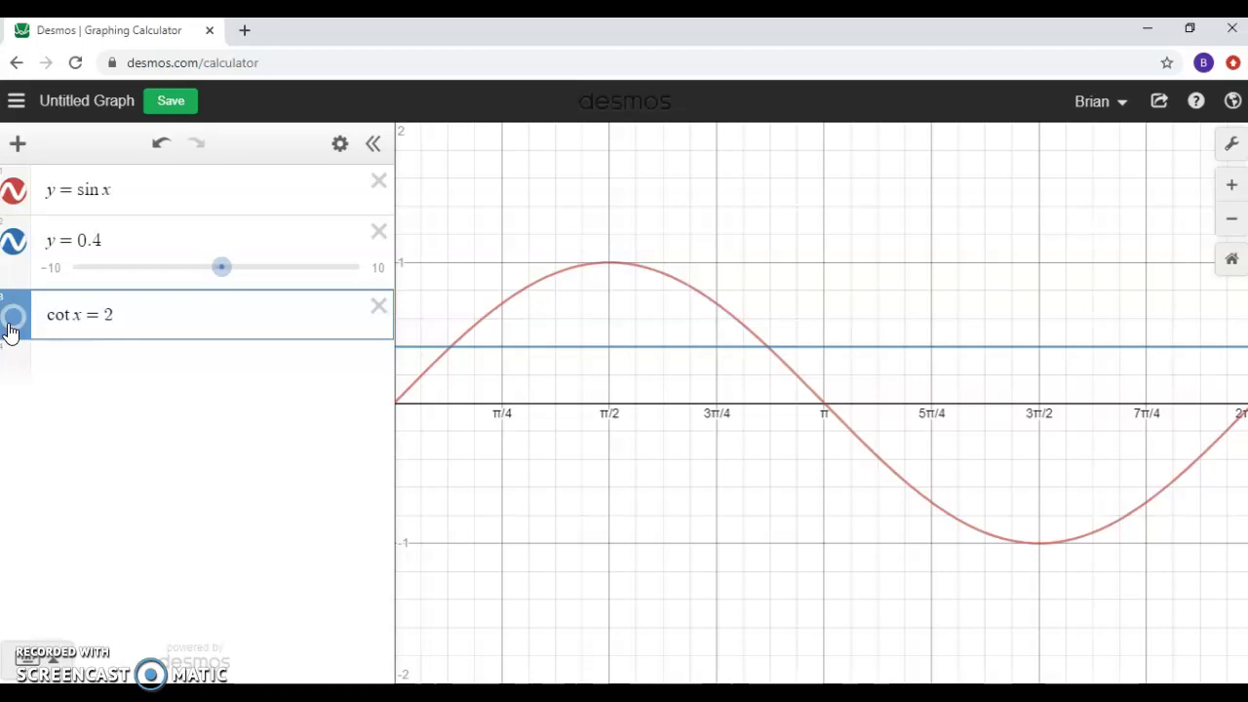
Change the first expression to y = cot x.
{"action": "left_click", "coordinate": [141, 200]}
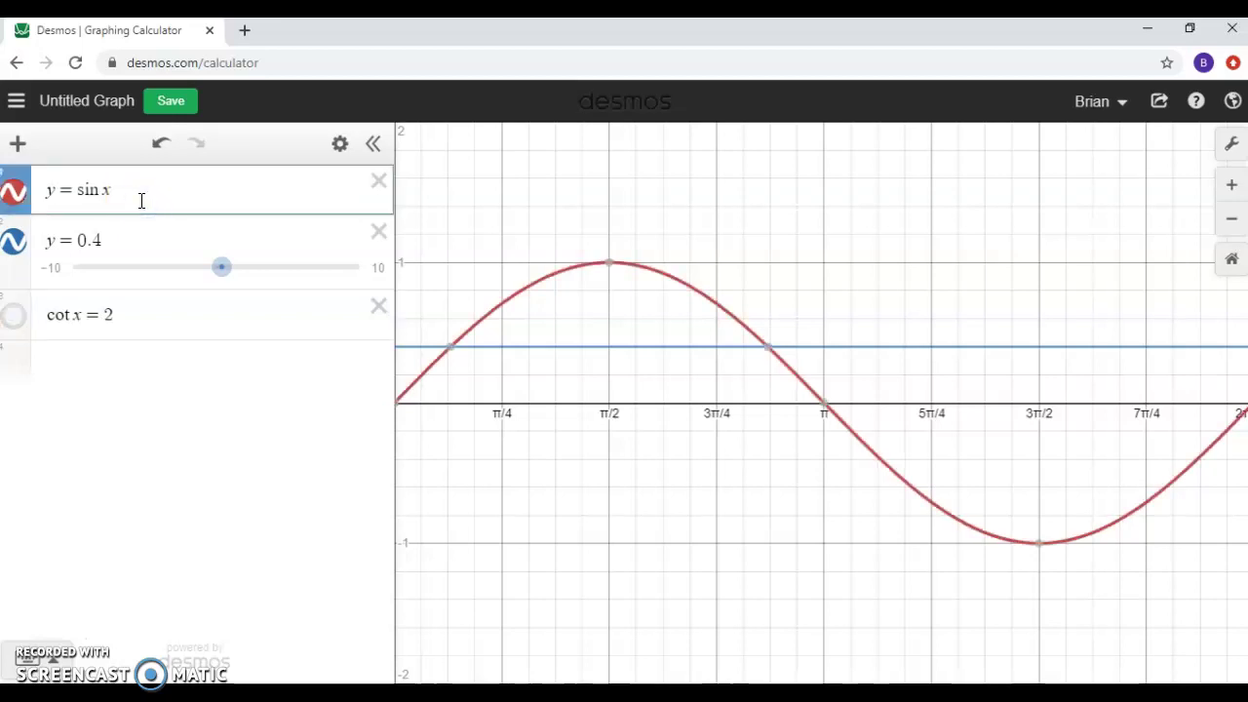
{"action": "key", "text": "BackSpace"}
{"action": "key", "text": "BackSpace"}
{"action": "key", "text": "BackSpace"}
{"action": "key", "text": "BackSpace"}
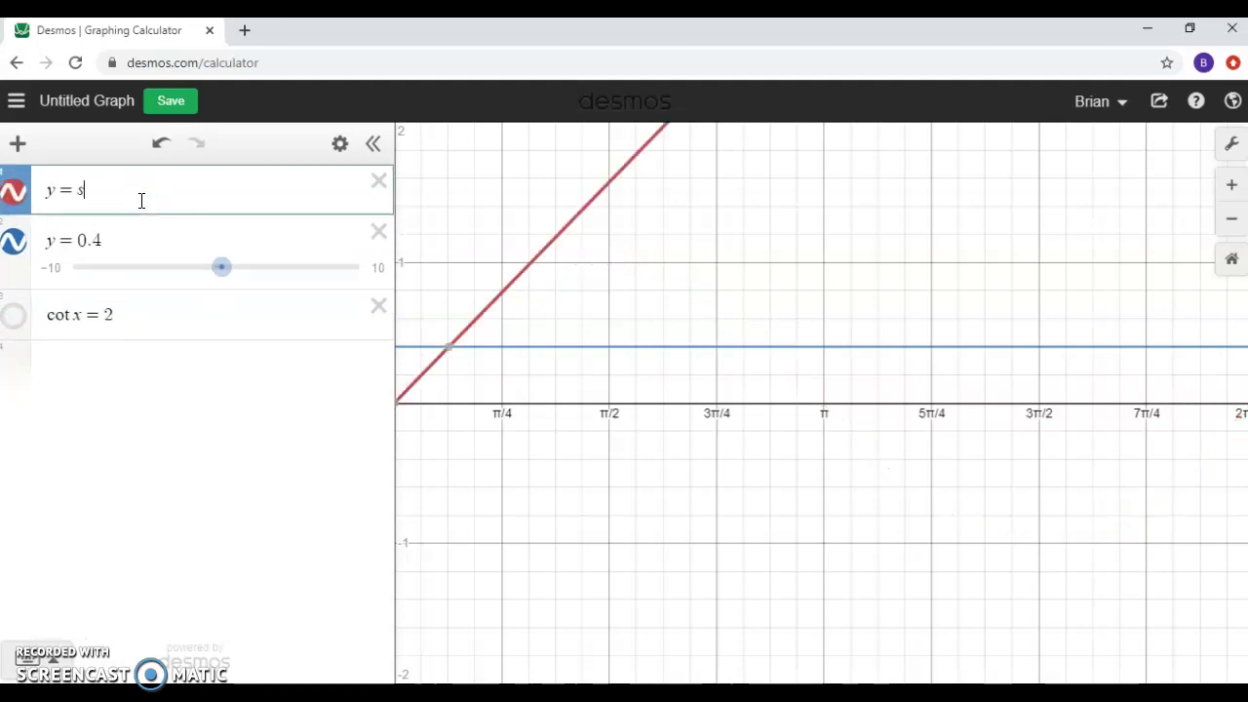
{"action": "type", "text": "c"}
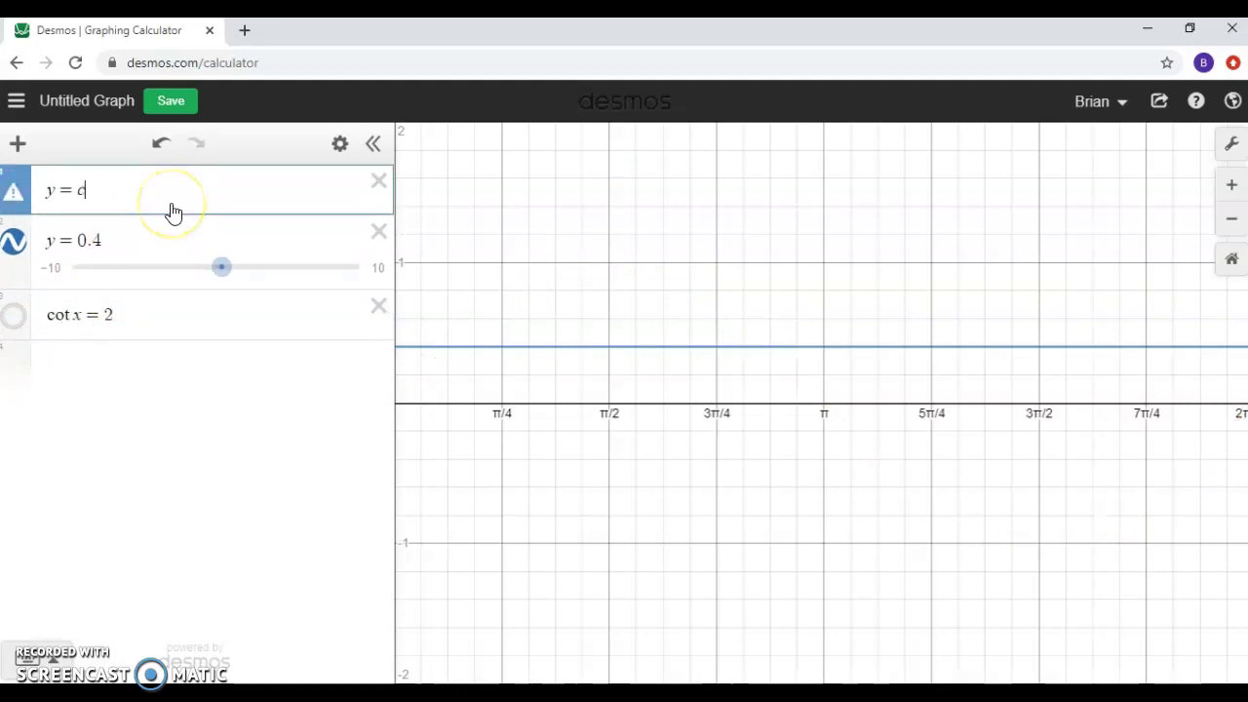
{"action": "type", "text": "ot x"}
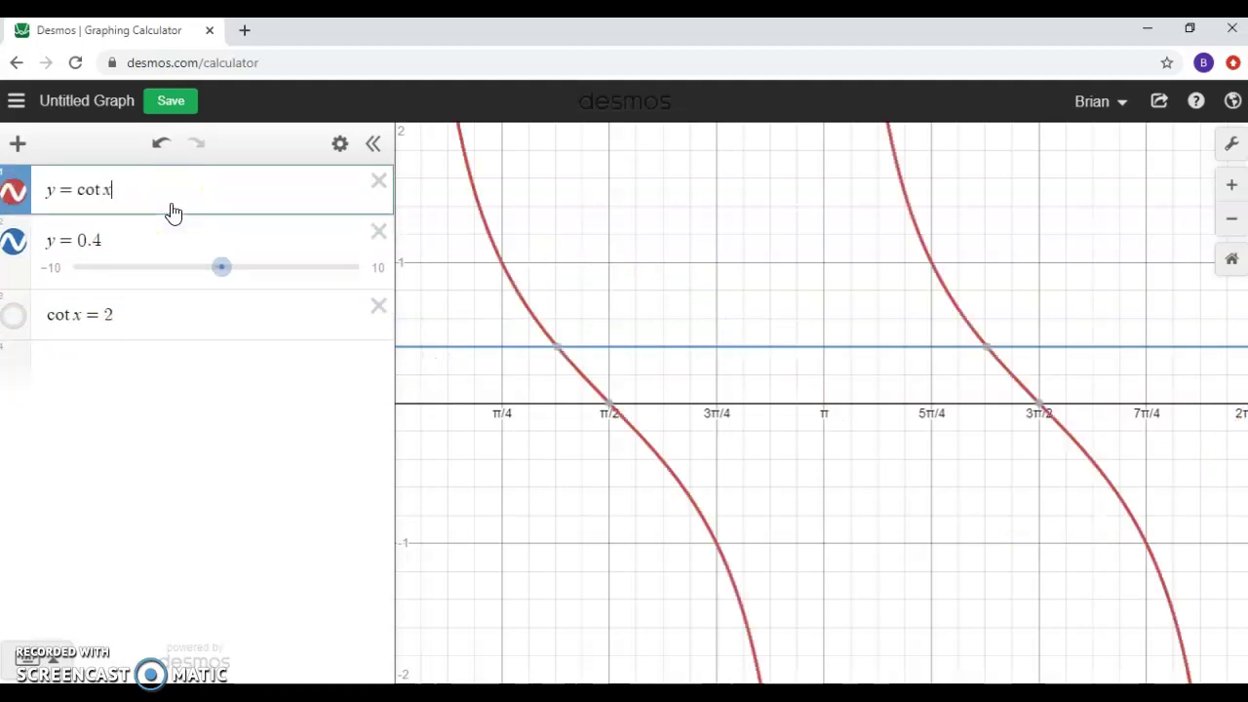
Set the constant in the second expression to 2 so that it reads y = 2.
{"action": "left_click", "coordinate": [116, 236]}
{"action": "key", "text": "BackSpace"}
{"action": "key", "text": "BackSpace"}
{"action": "key", "text": "BackSpace"}
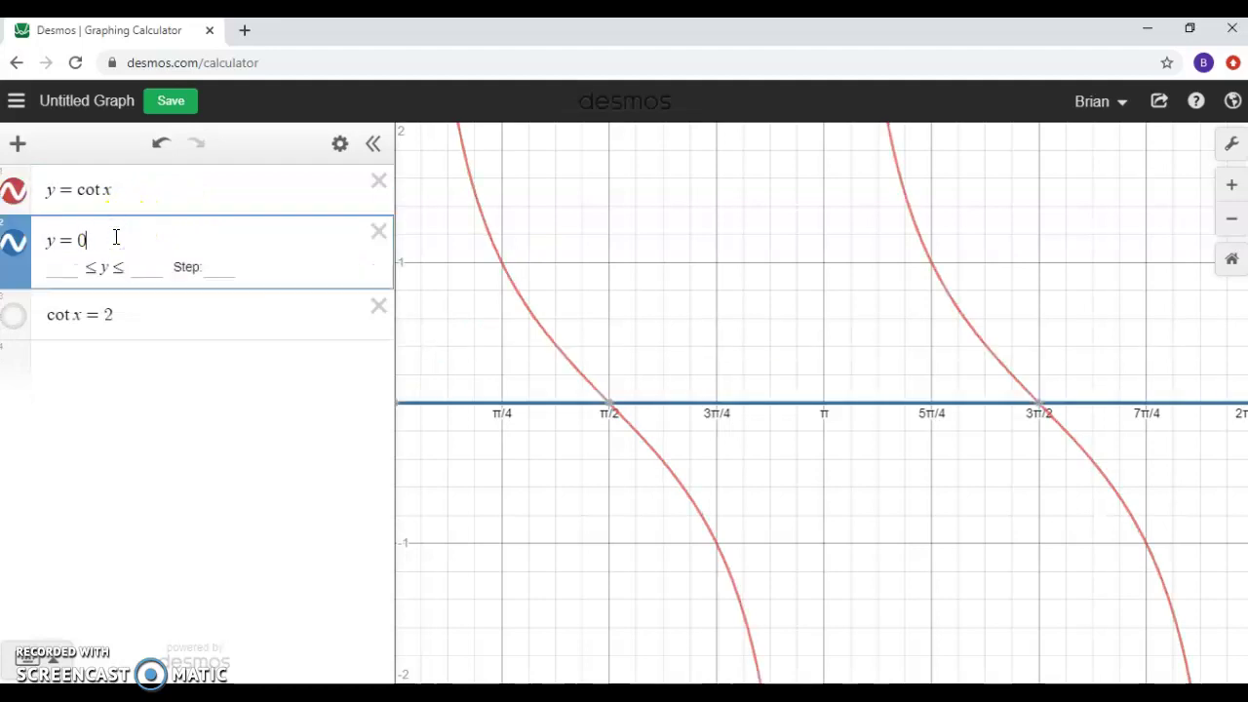
{"action": "type", "text": "2"}
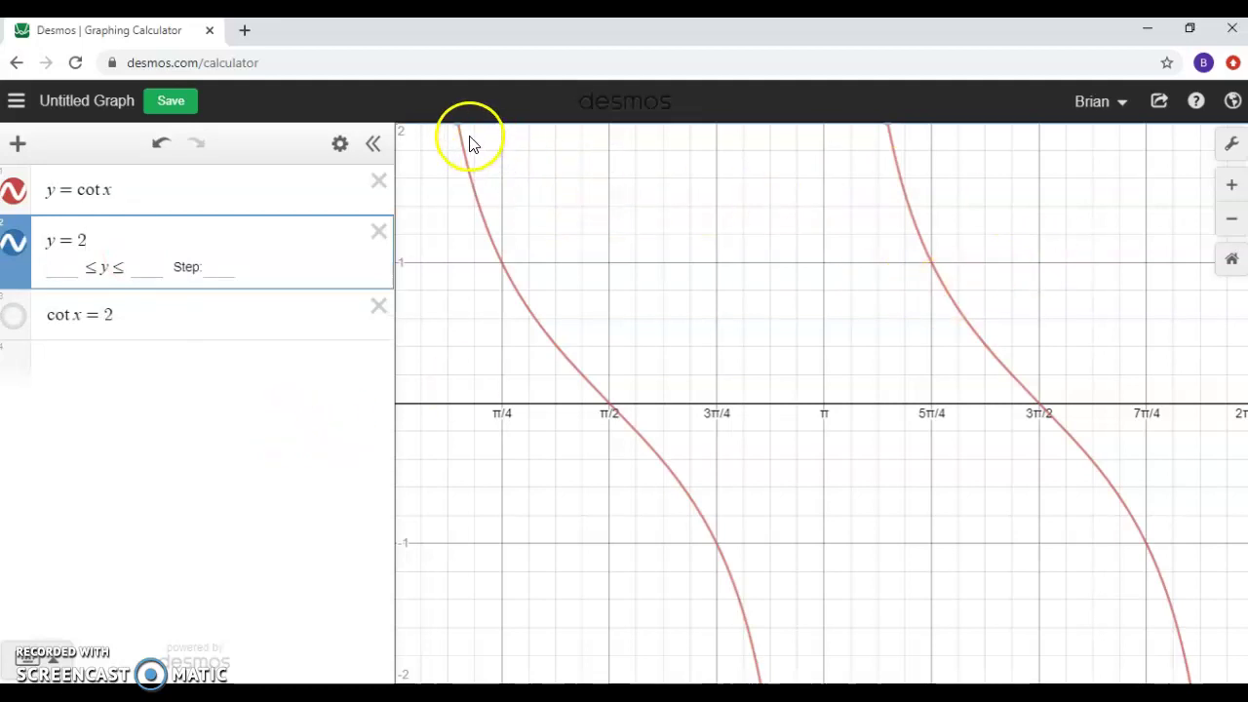
Set the y-axis range from −3 to 3 and close the graph settings.
{"action": "left_click", "coordinate": [1234, 156]}
{"action": "left_click", "coordinate": [980, 501]}
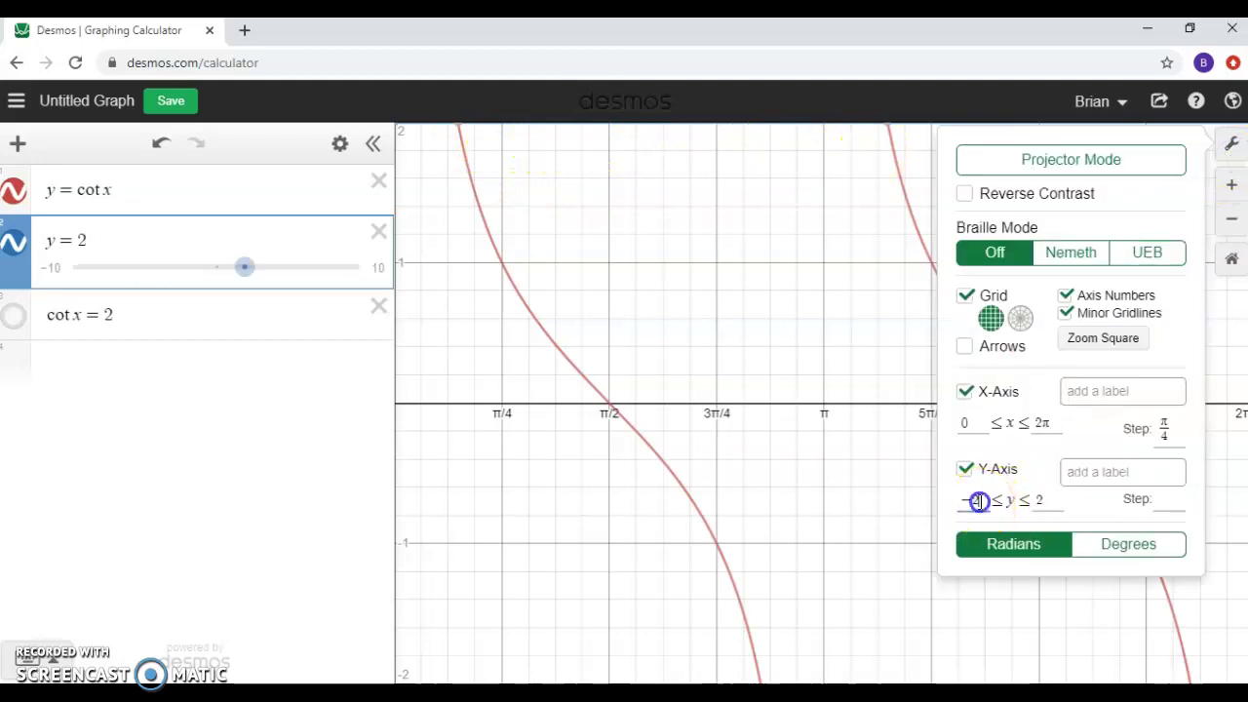
{"action": "key", "text": "BackSpace"}
{"action": "type", "text": "3"}
{"action": "left_click", "coordinate": [1042, 501]}
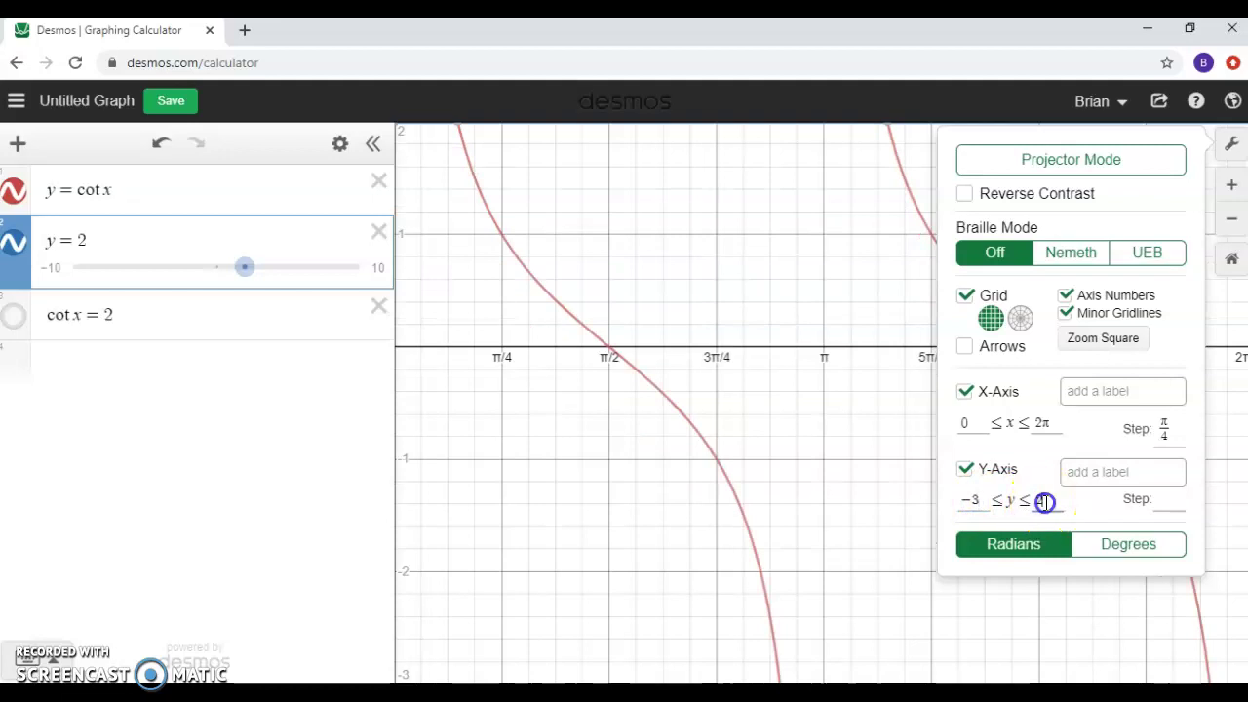
{"action": "key", "text": "BackSpace"}
{"action": "type", "text": "3"}
{"action": "left_click", "coordinate": [766, 354]}
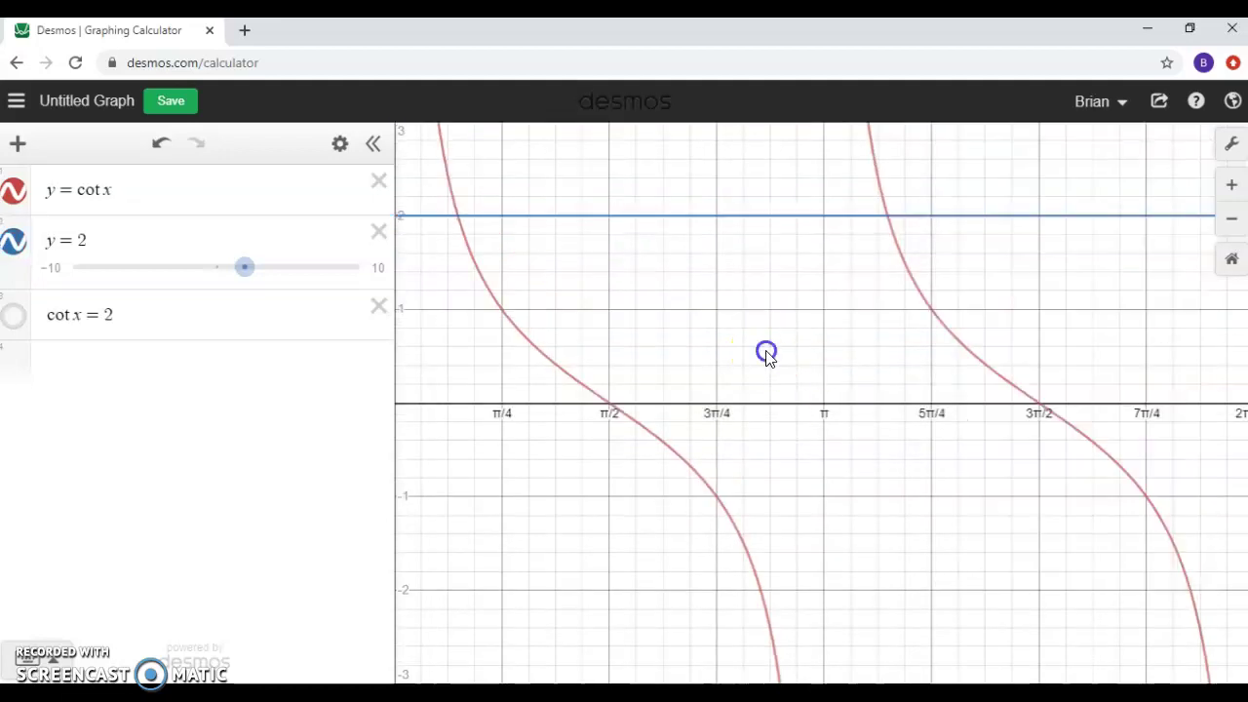
Show the coordinates of the two points where y = cot x crosses y = 2.
{"action": "left_click", "coordinate": [458, 222]}
{"action": "left_click", "coordinate": [458, 220]}
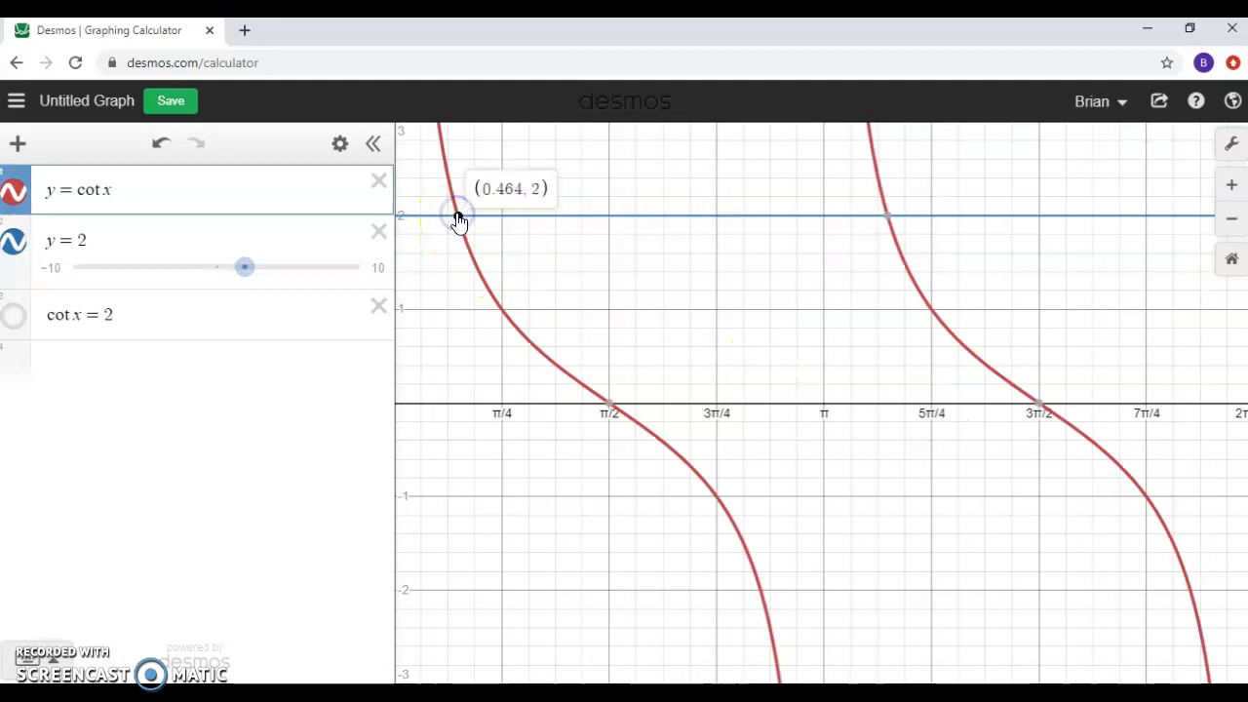
{"action": "left_click", "coordinate": [886, 217]}
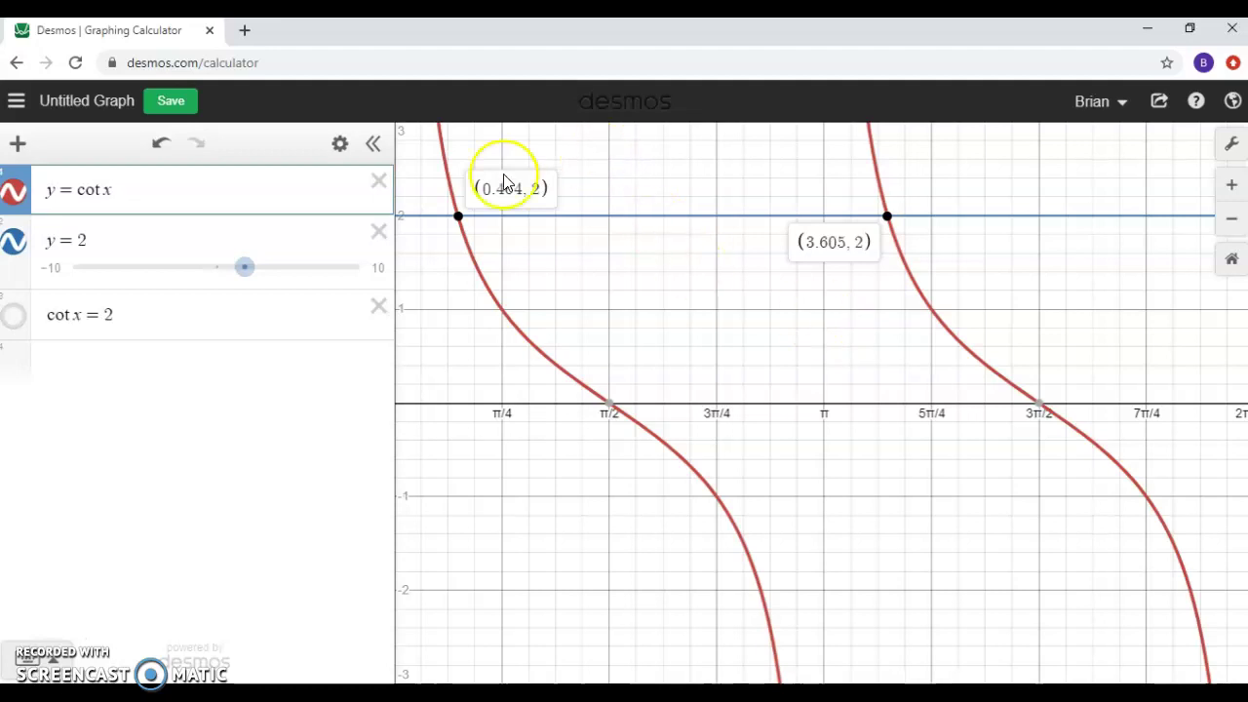
Clear the right-hand side of the first expression, remove cot x = 2 and cut the second expression back to y.
{"action": "left_click", "coordinate": [144, 195]}
{"action": "key", "text": "BackSpace"}
{"action": "key", "text": "BackSpace"}
{"action": "key", "text": "BackSpace"}
{"action": "key", "text": "BackSpace"}
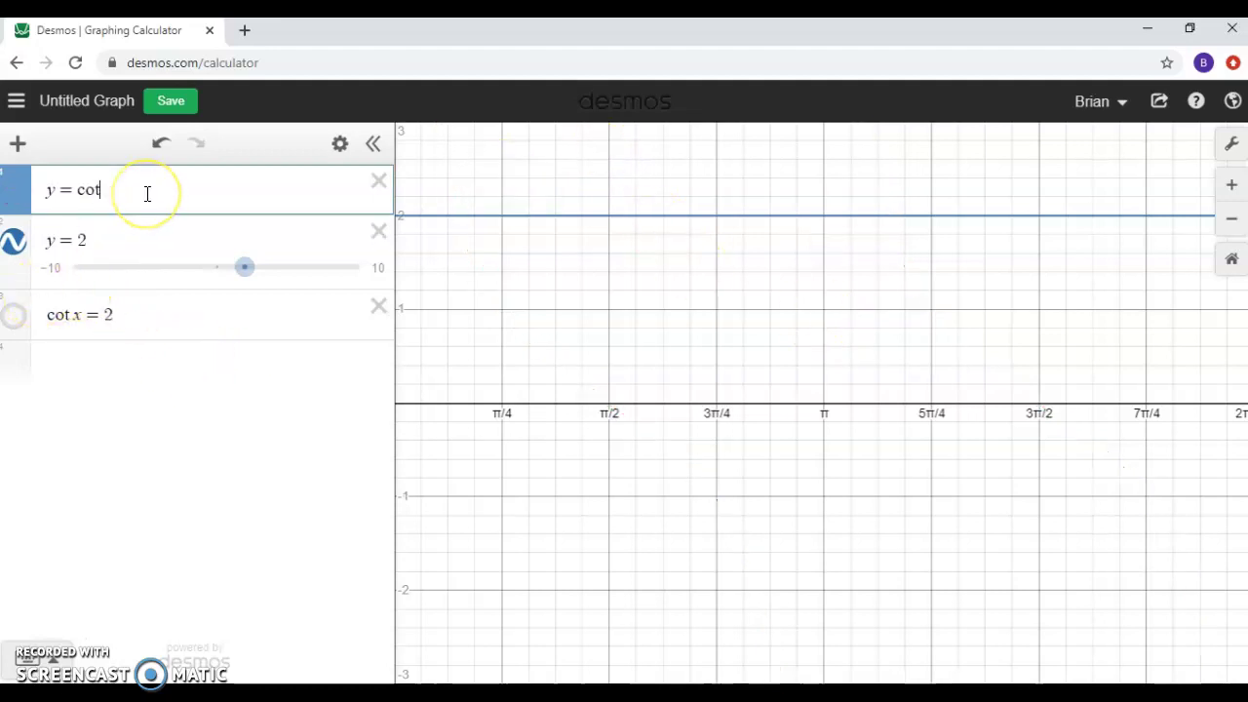
{"action": "left_click", "coordinate": [148, 308]}
{"action": "key", "text": "BackSpace"}
{"action": "key", "text": "BackSpace"}
{"action": "key", "text": "BackSpace"}
{"action": "key", "text": "BackSpace"}
{"action": "key", "text": "BackSpace"}
{"action": "key", "text": "BackSpace"}
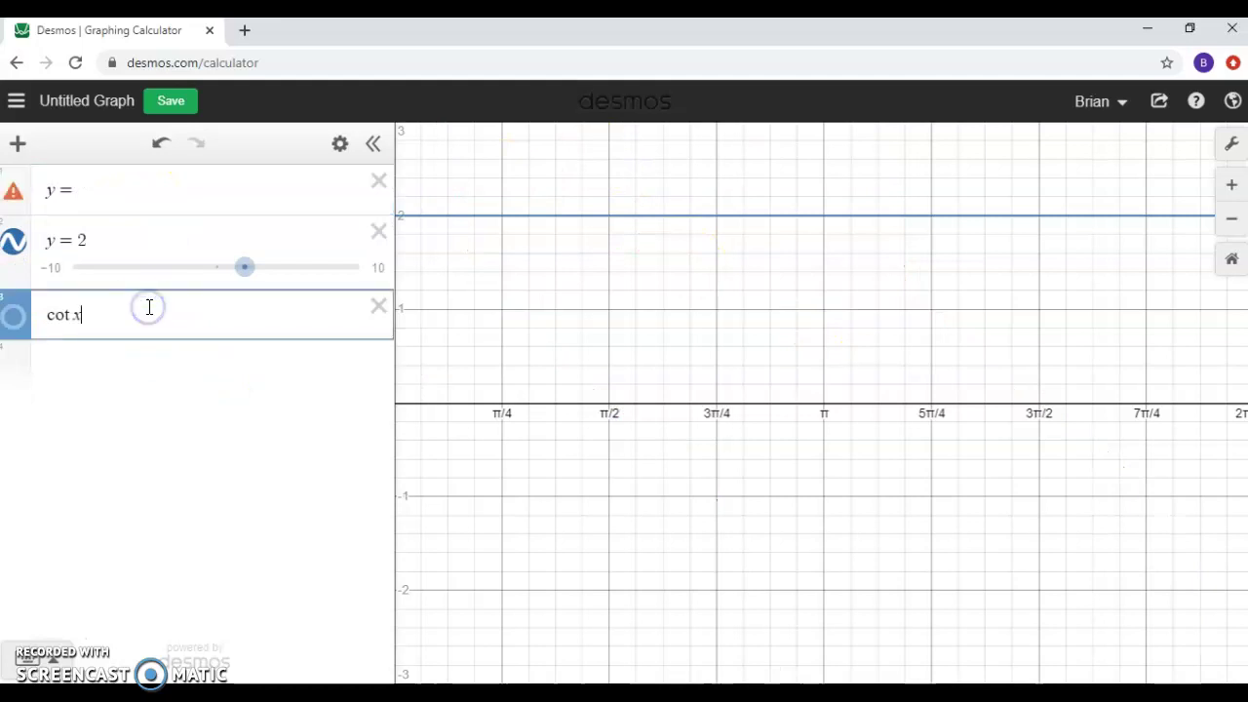
{"action": "key", "text": "BackSpace"}
{"action": "key", "text": "BackSpace"}
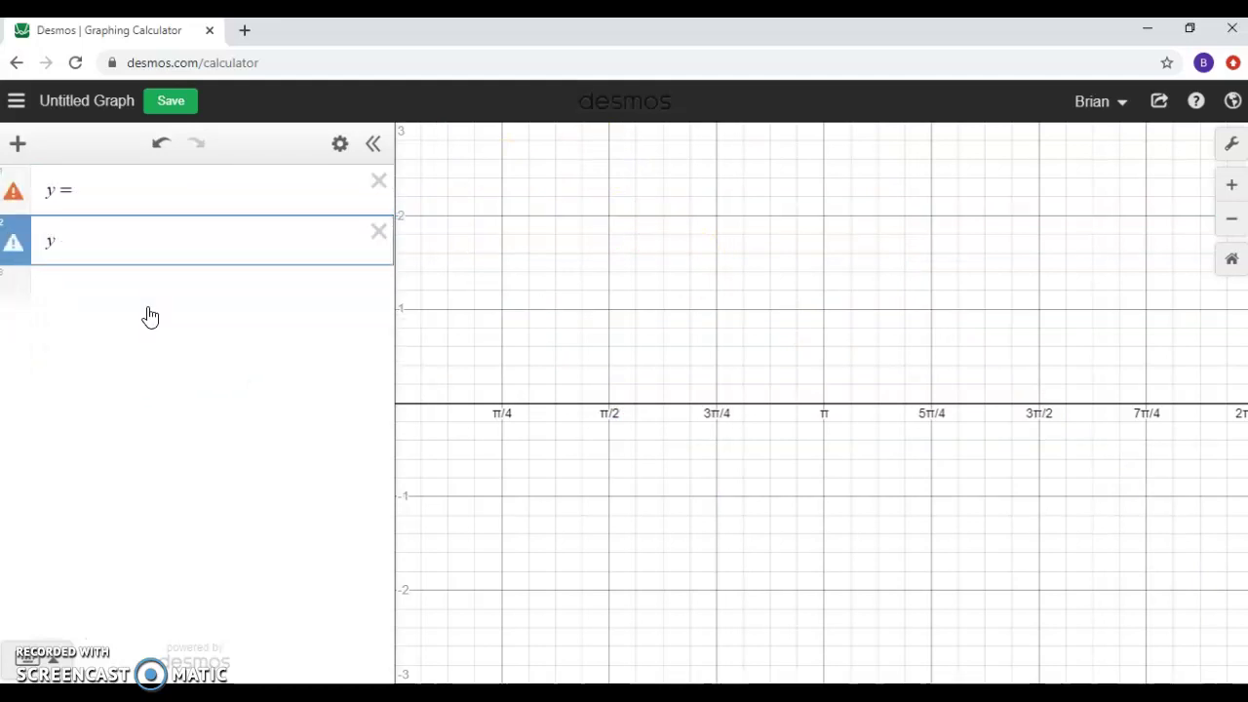
Add the equation 2 sin²x − sin x − 1 = 0 as a new third expression.
{"action": "left_click", "coordinate": [109, 286]}
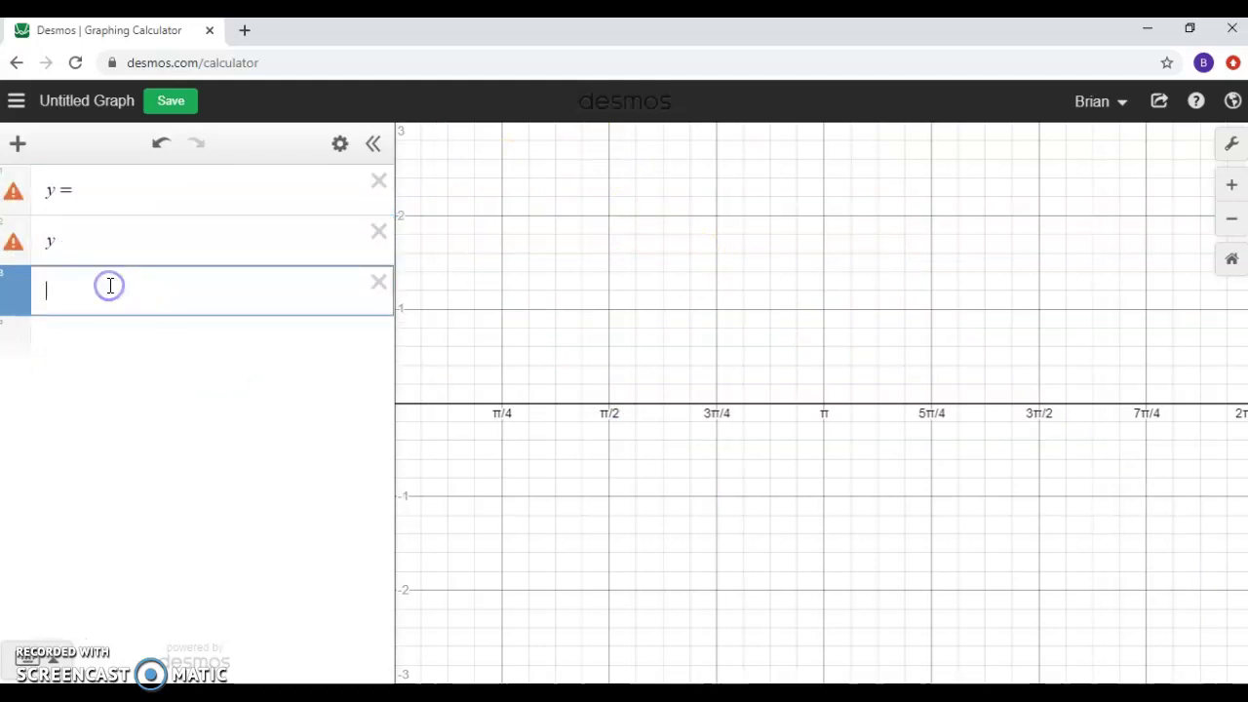
{"action": "type", "text": "2 sin^2x"}
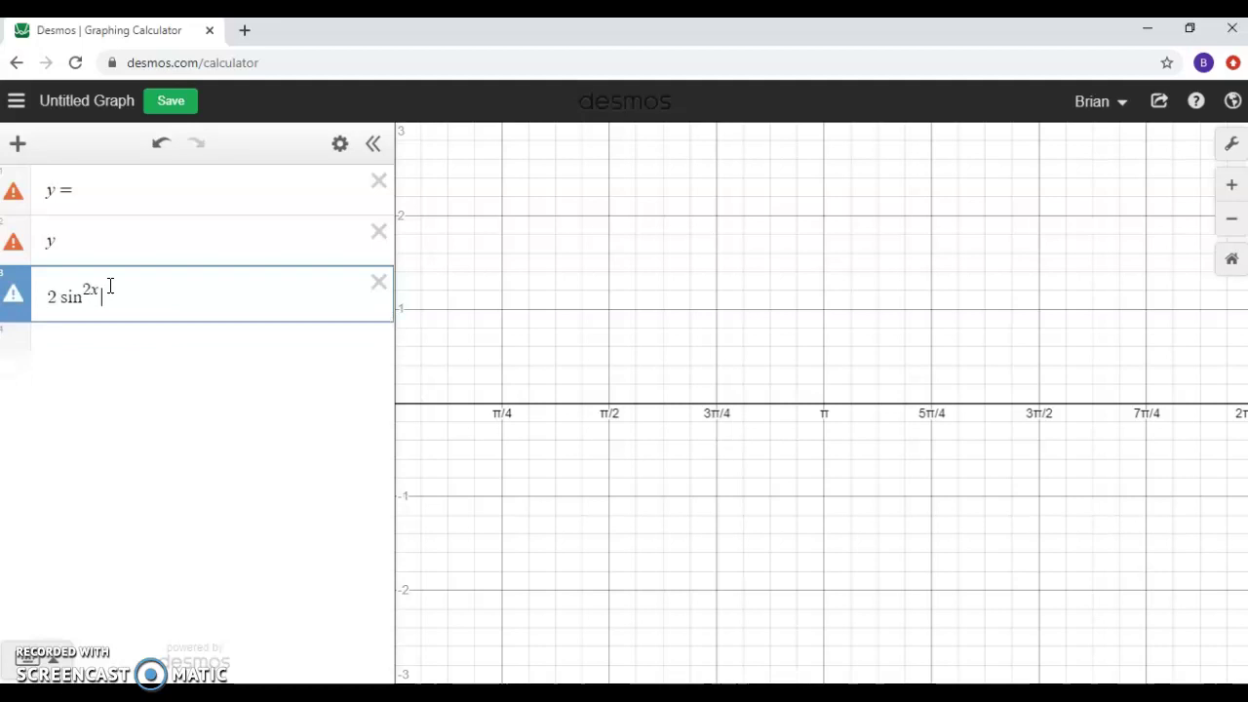
{"action": "key", "text": "BackSpace"}
{"action": "key", "text": "Right"}
{"action": "type", "text": "x"}
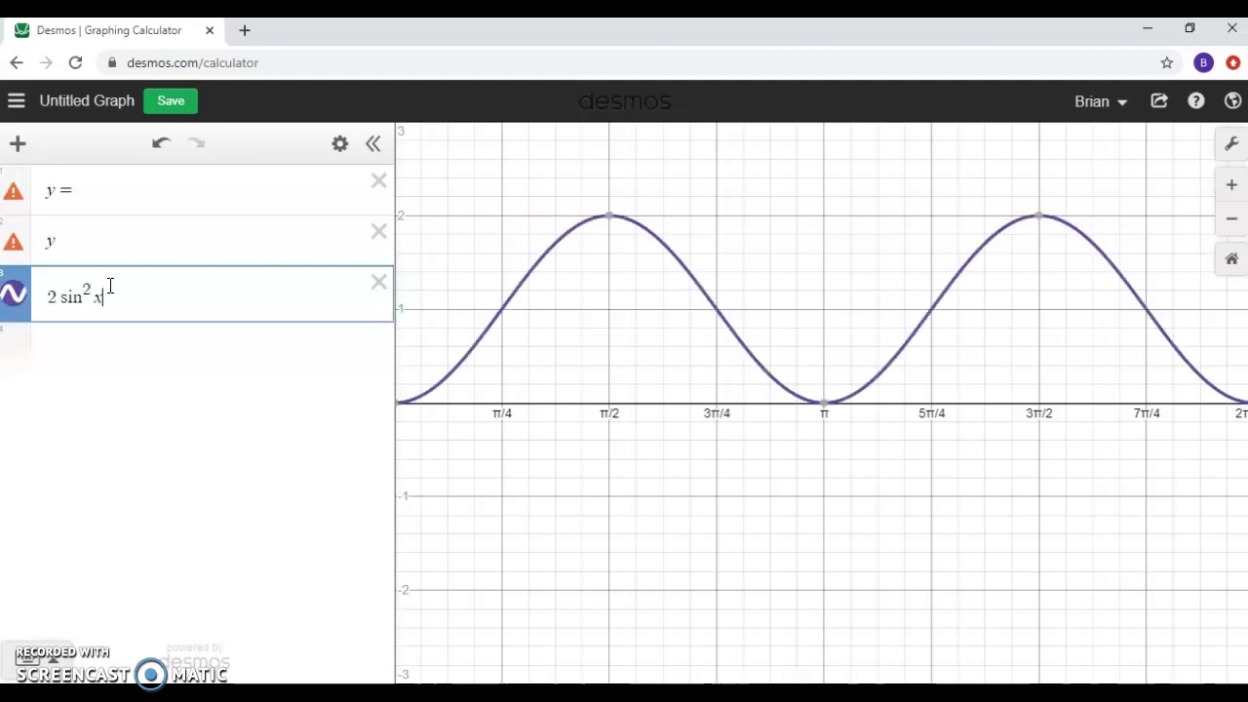
{"action": "type", "text": "-sin"}
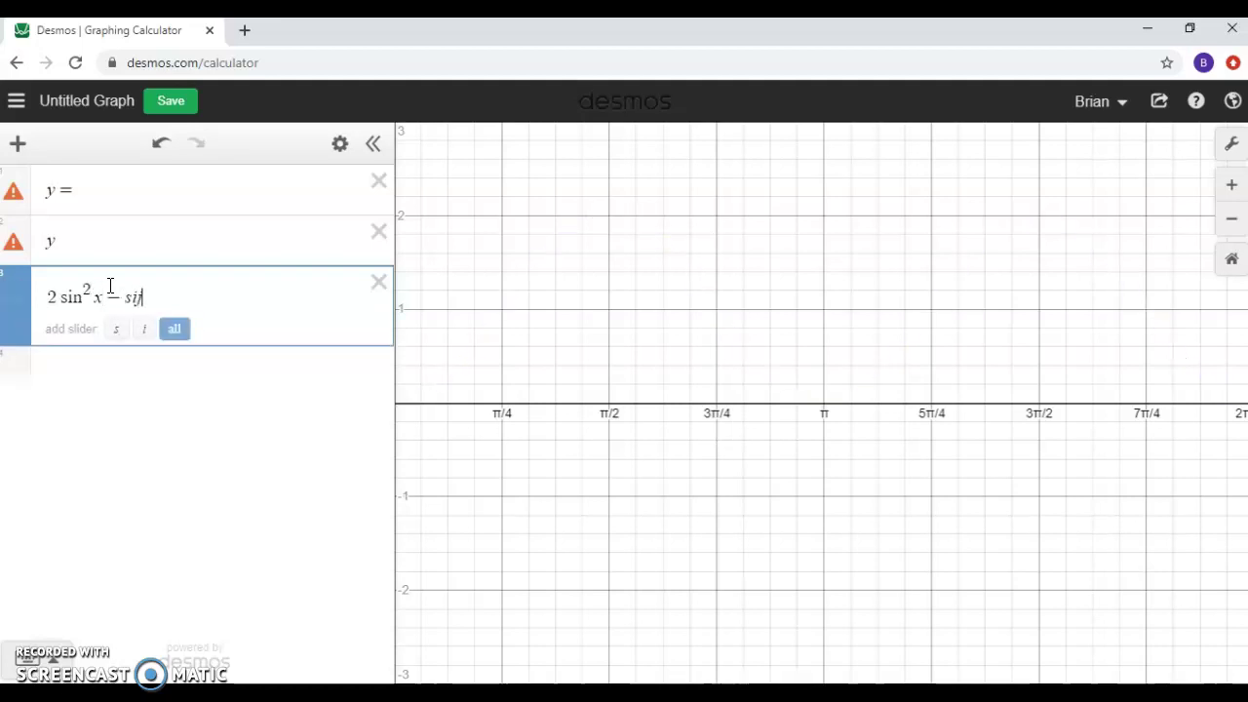
{"action": "type", "text": "x"}
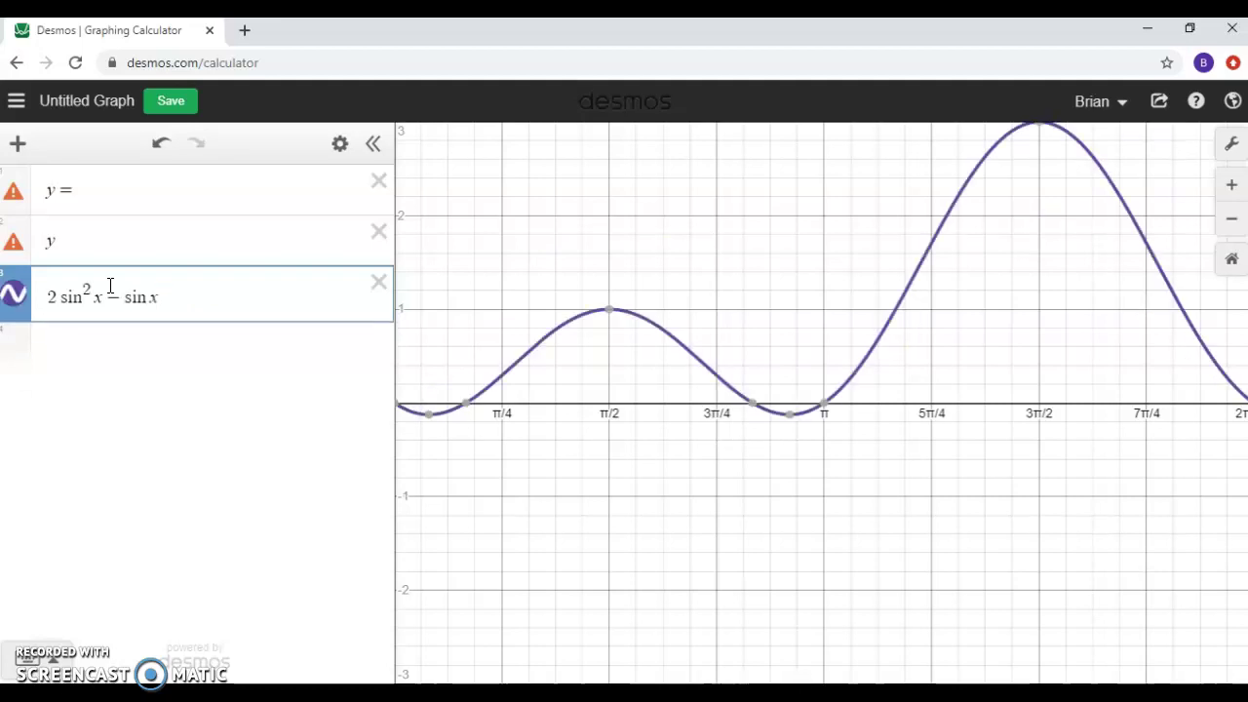
{"action": "type", "text": "-1="}
{"action": "type", "text": "0"}
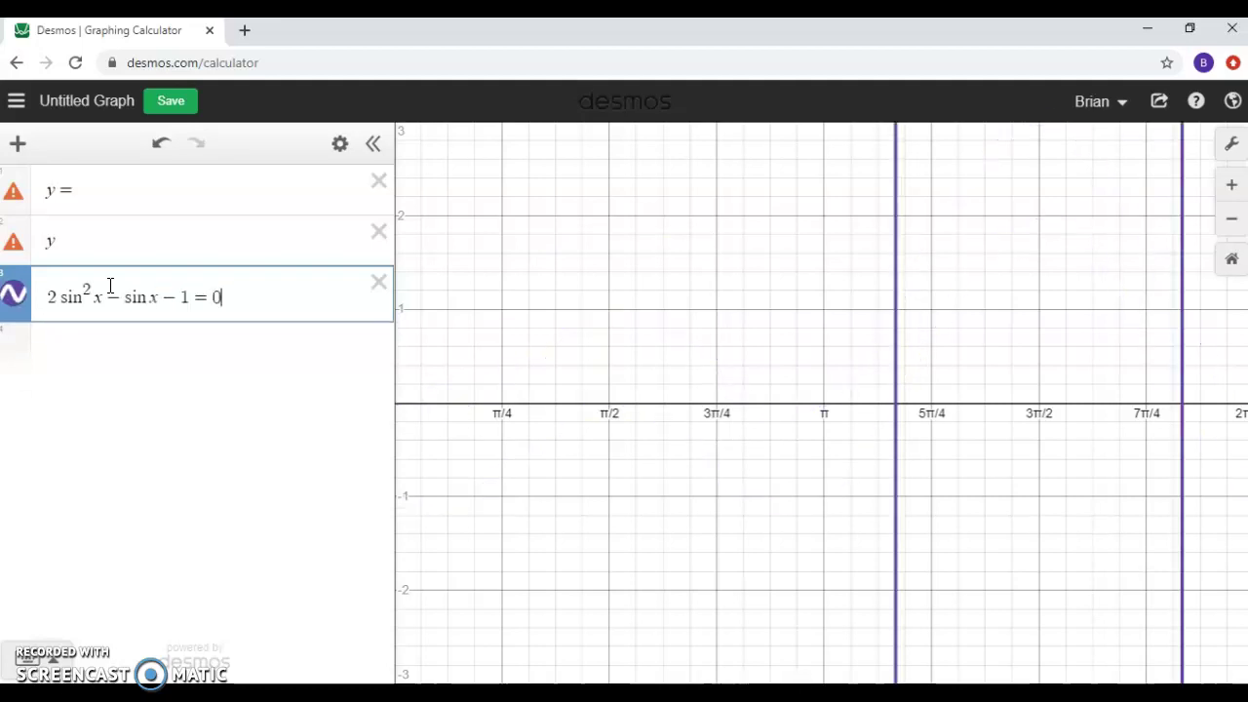
Complete the first expression as y = 2 sin²x − sin x − 1.
{"action": "left_click", "coordinate": [134, 195]}
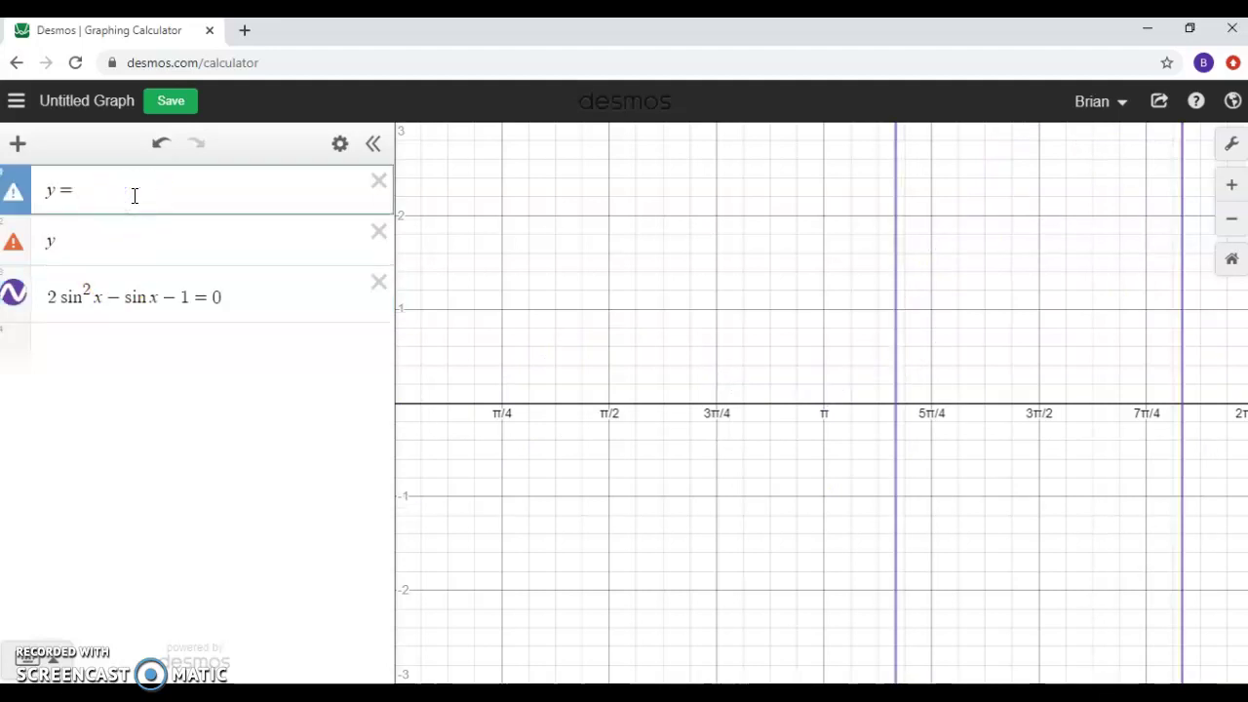
{"action": "type", "text": "s "}
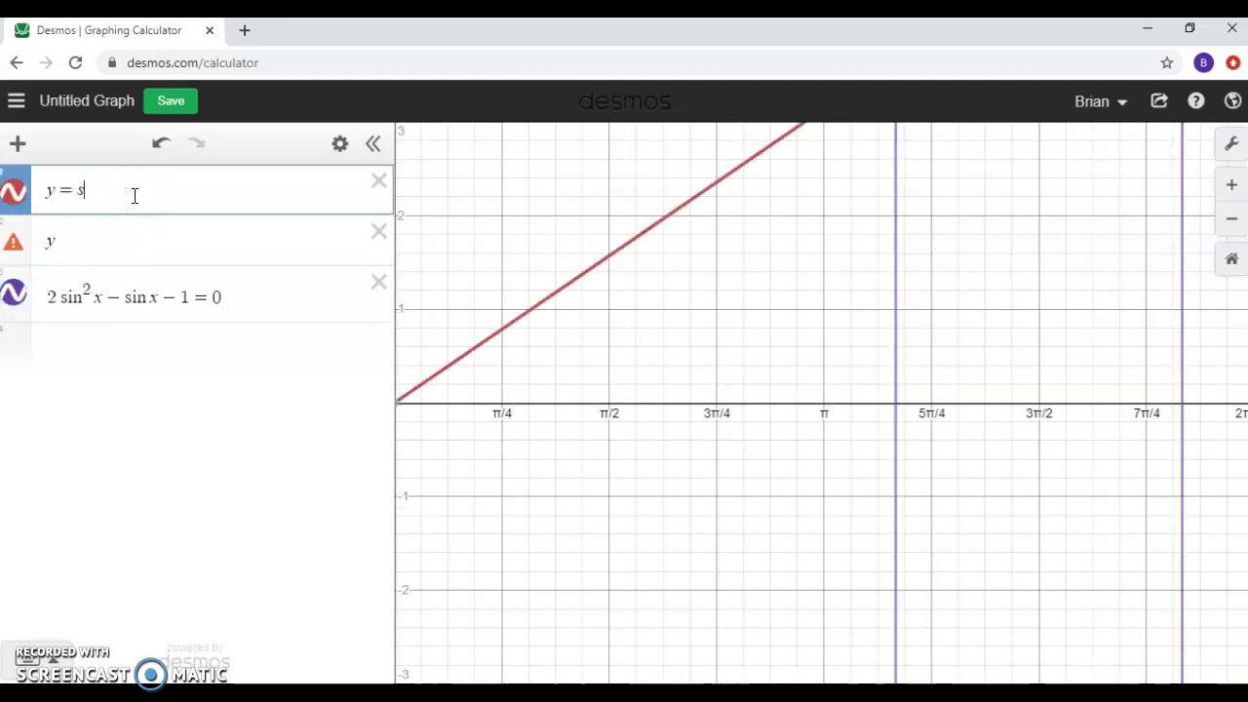
{"action": "type", "text": "sin^2"}
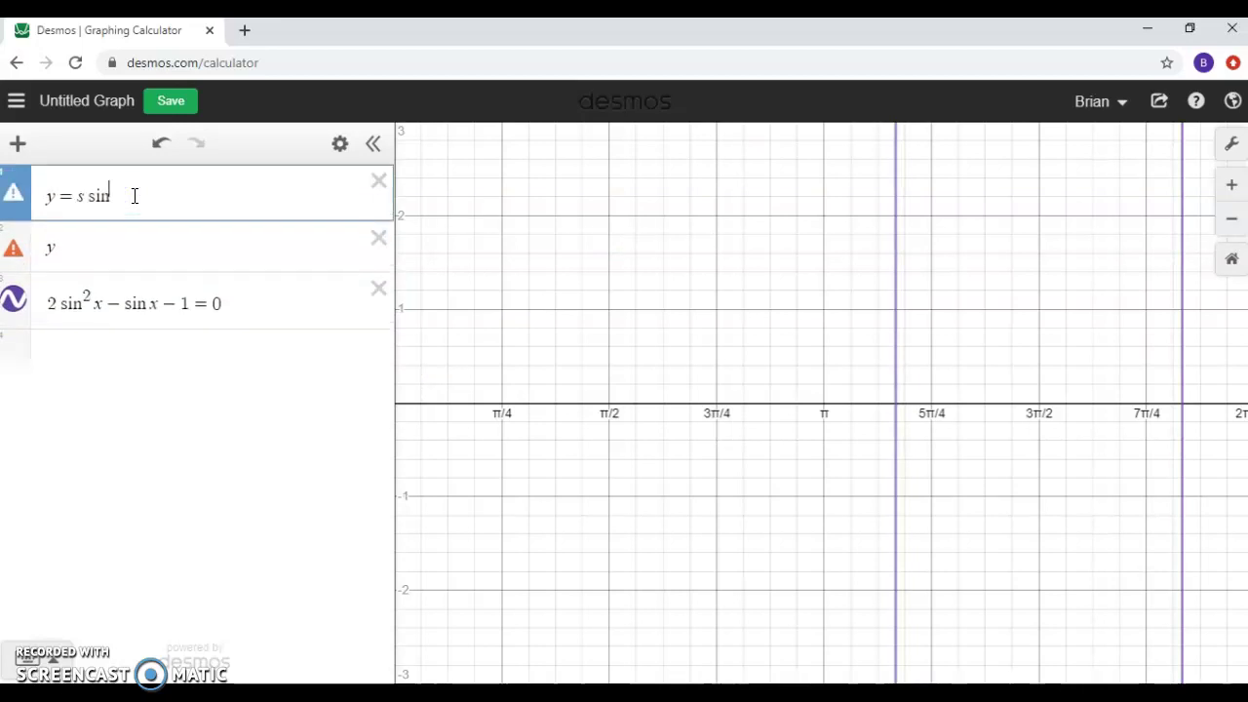
{"action": "key", "text": "Left"}
{"action": "key", "text": "Left"}
{"action": "key", "text": "Left"}
{"action": "key", "text": "Left"}
{"action": "key", "text": "Left"}
{"action": "key", "text": "BackSpace"}
{"action": "type", "text": "2"}
{"action": "key", "text": "Right"}
{"action": "key", "text": "Right"}
{"action": "key", "text": "Right"}
{"action": "type", "text": "x-sinx-1"}
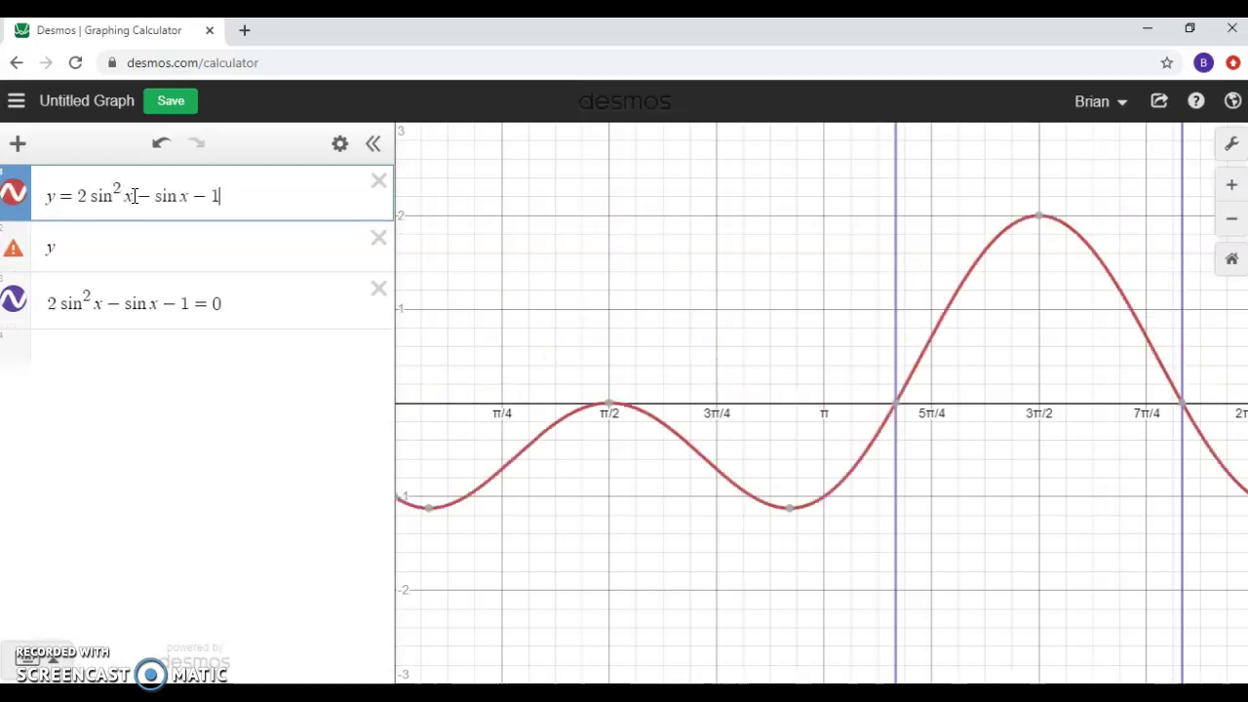
Complete the second expression as y = 0 and hide the graph of the third equation.
{"action": "key", "text": "Down"}
{"action": "type", "text": "=0"}
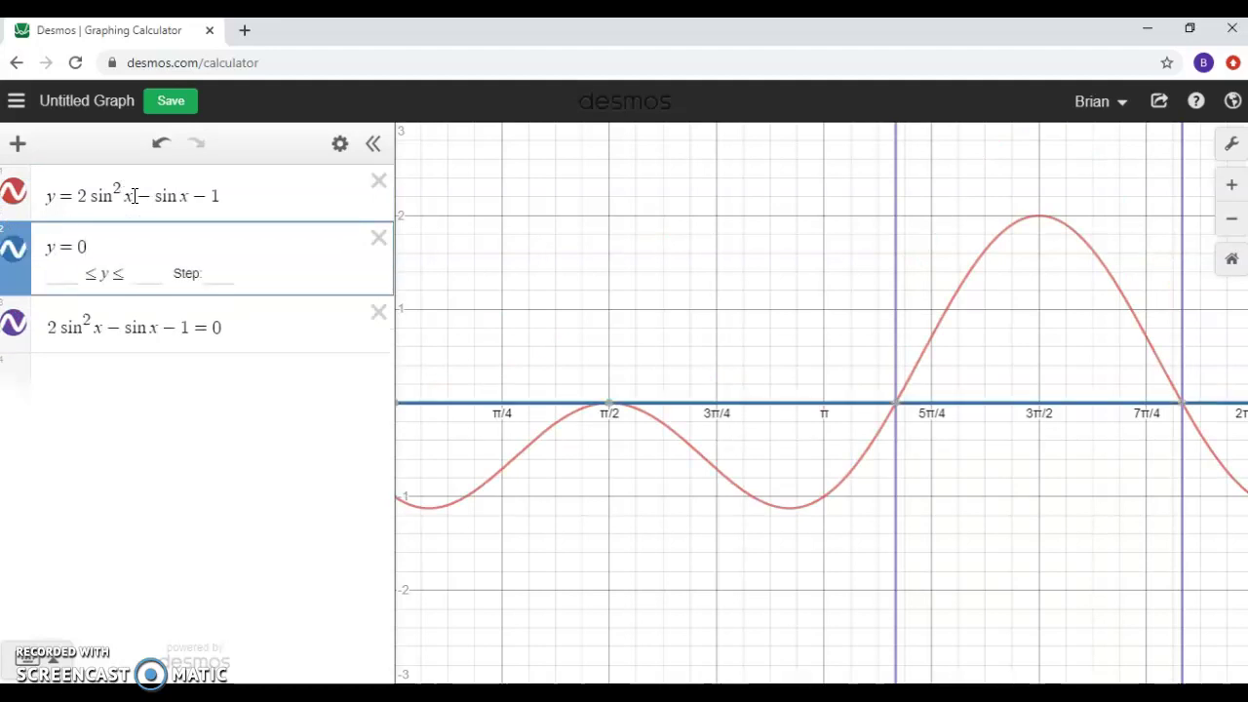
{"action": "left_click", "coordinate": [15, 330]}
Show the coordinates of the three points where the 2 sin²x − sin x − 1 curve meets y = 0.
{"action": "mouse_move", "coordinate": [611, 409]}
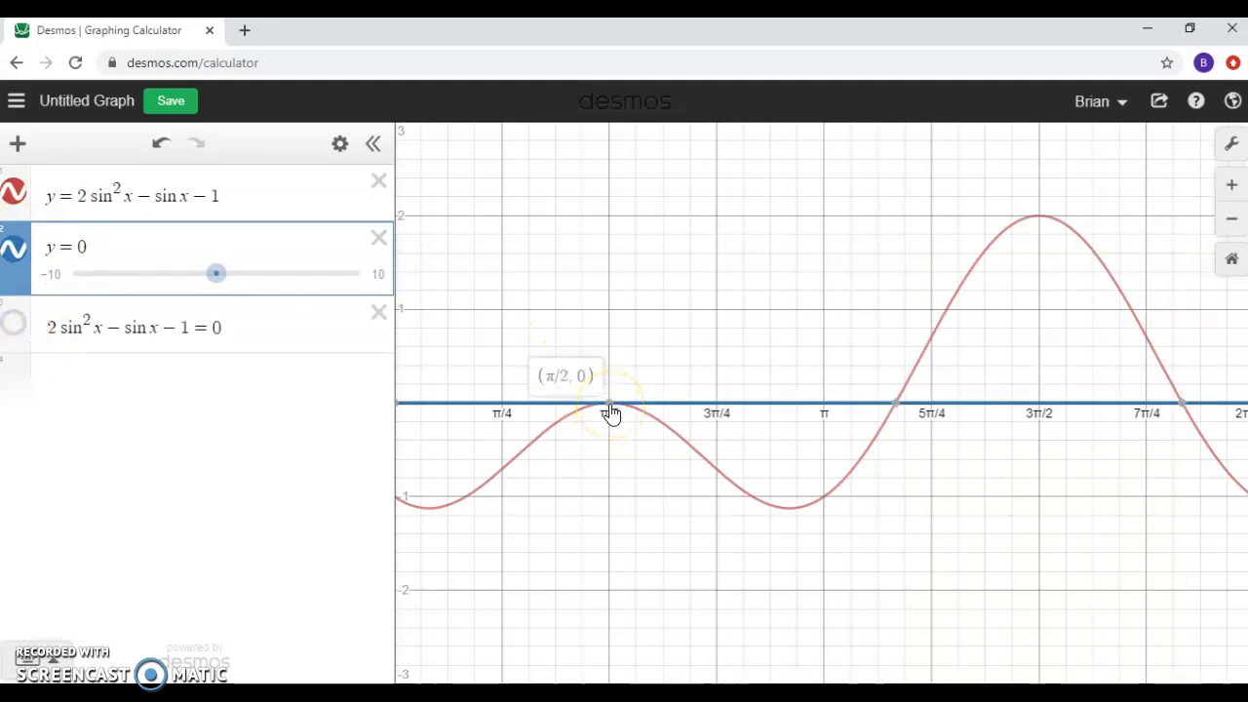
{"action": "left_click", "coordinate": [609, 403]}
{"action": "left_click", "coordinate": [896, 405]}
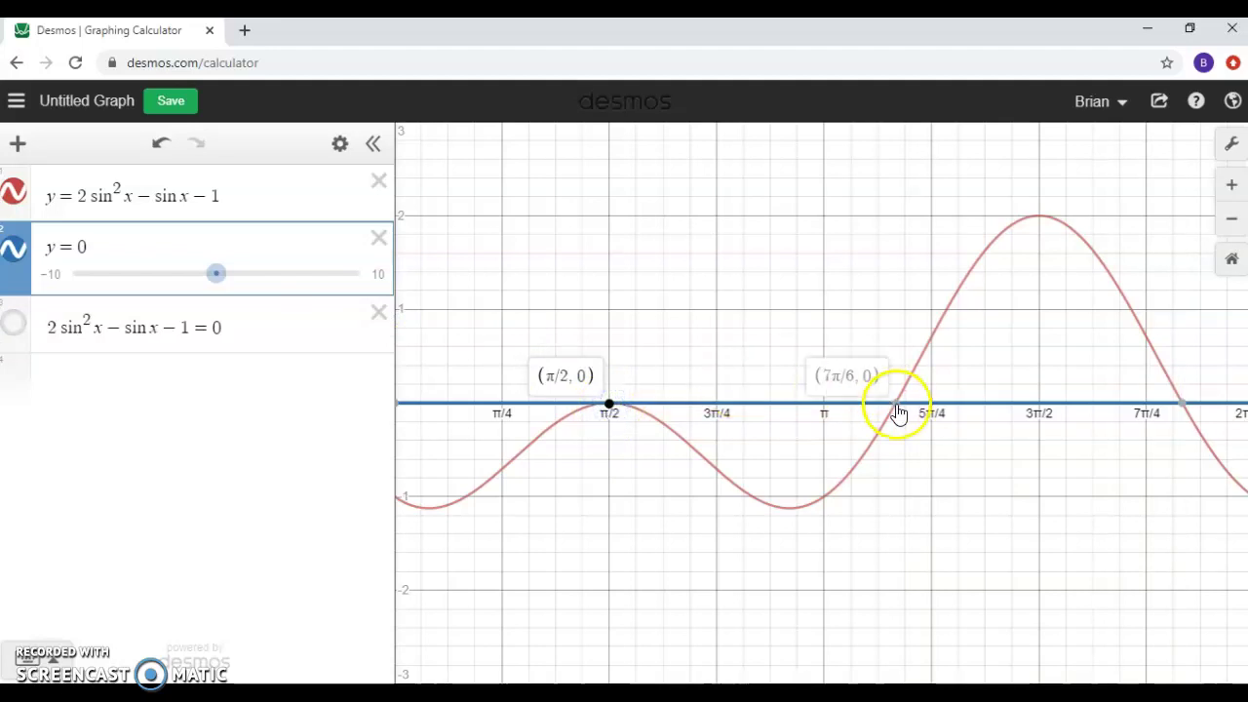
{"action": "left_click_drag", "start_coordinate": [1121, 390], "coordinate": [1177, 404]}
{"action": "left_click", "coordinate": [1069, 491]}
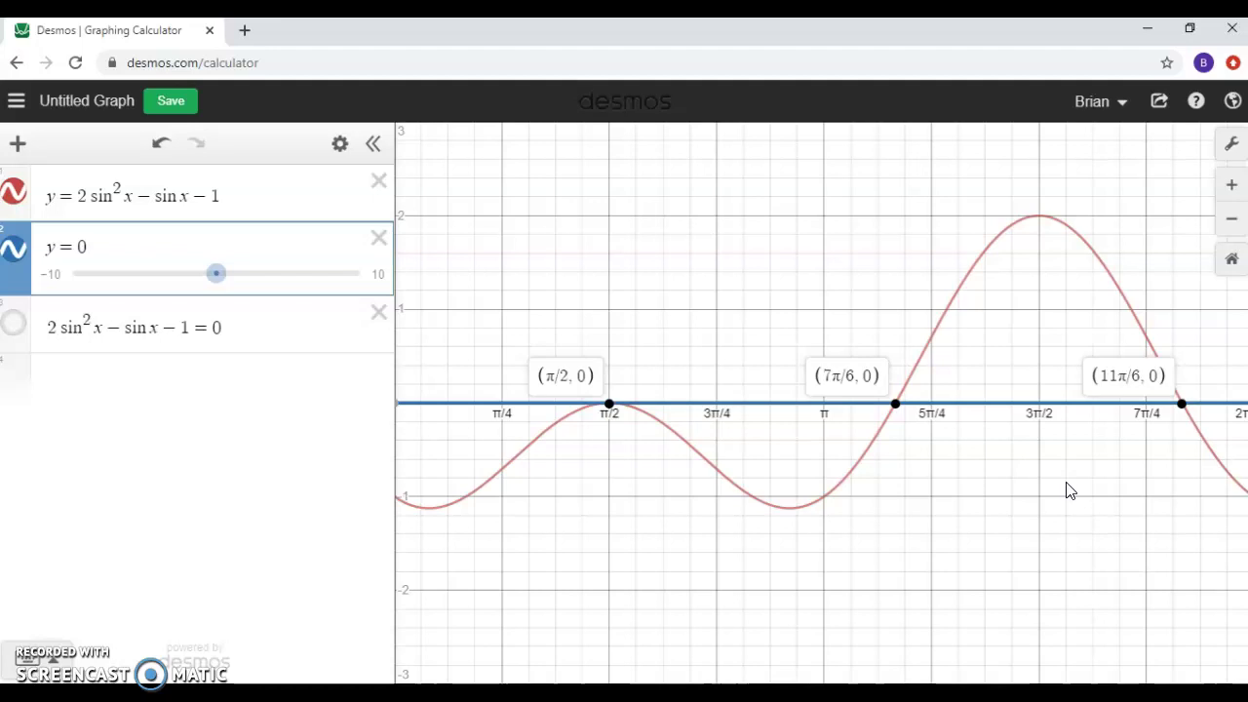
{"action": "left_click", "coordinate": [207, 515]}
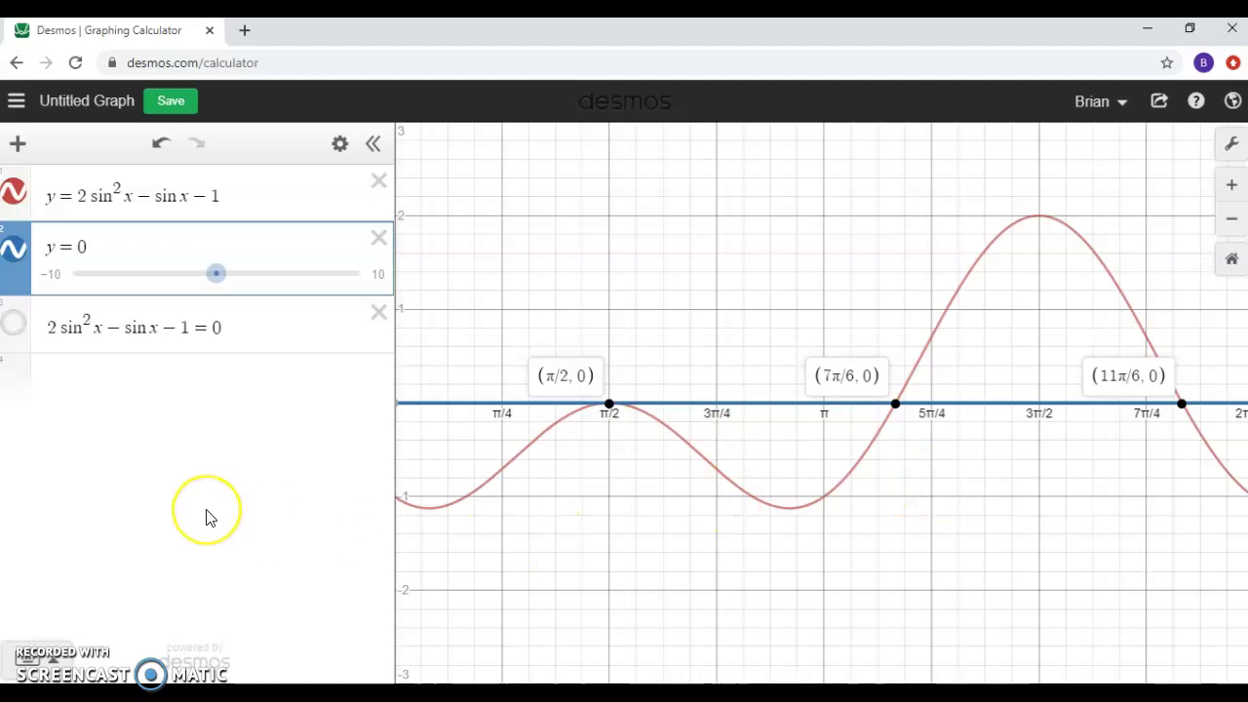